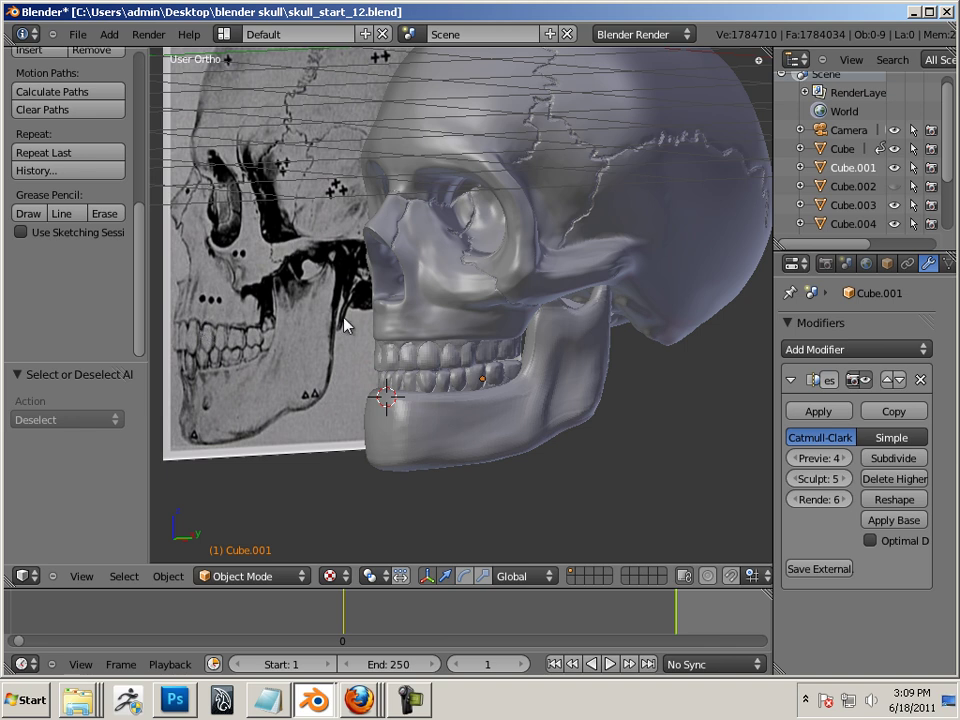
- Select the upper skull mesh (Cube.005) and switch it to Sculpt Mode
middle_click_drag(297, 380, 564, 392)
scroll(421, 375, "up", 4)
scroll(545, 388, "up", 2)
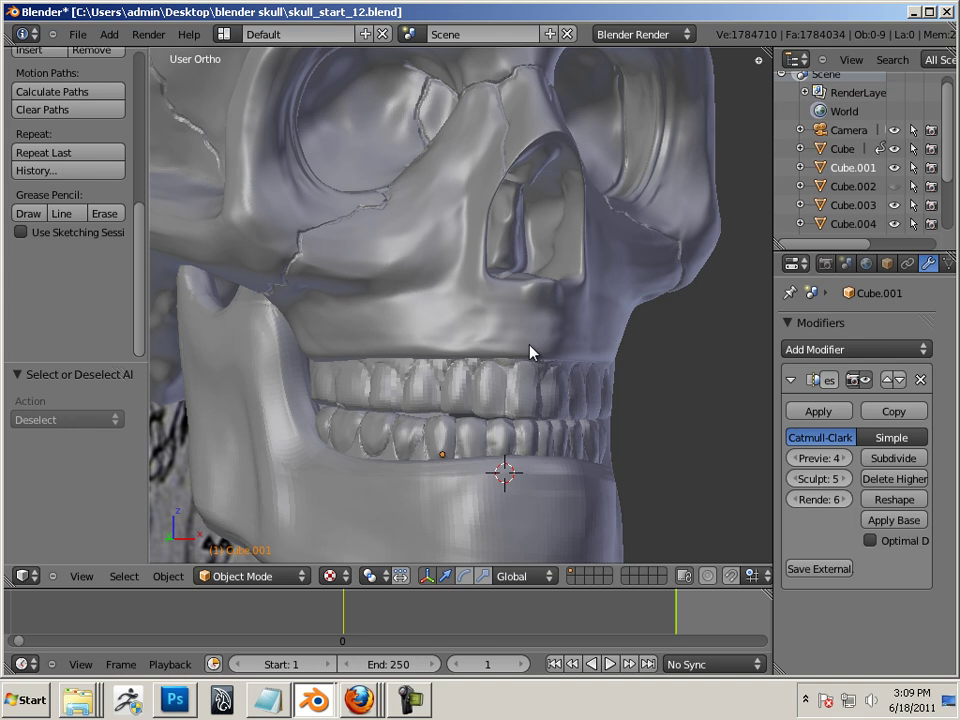
right_click(318, 269)
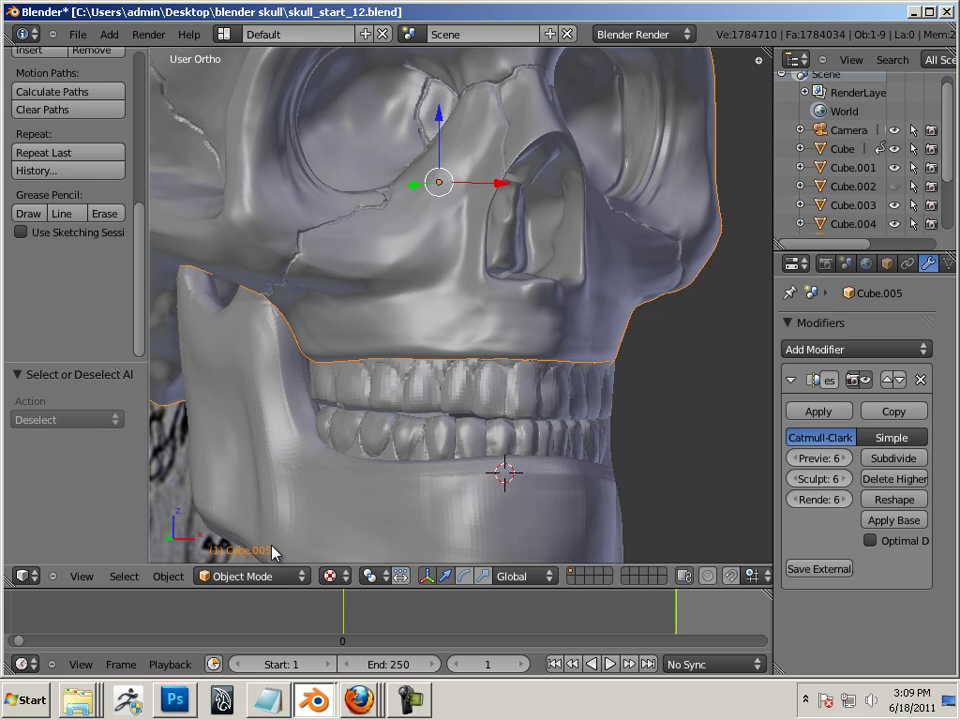
left_click(290, 575)
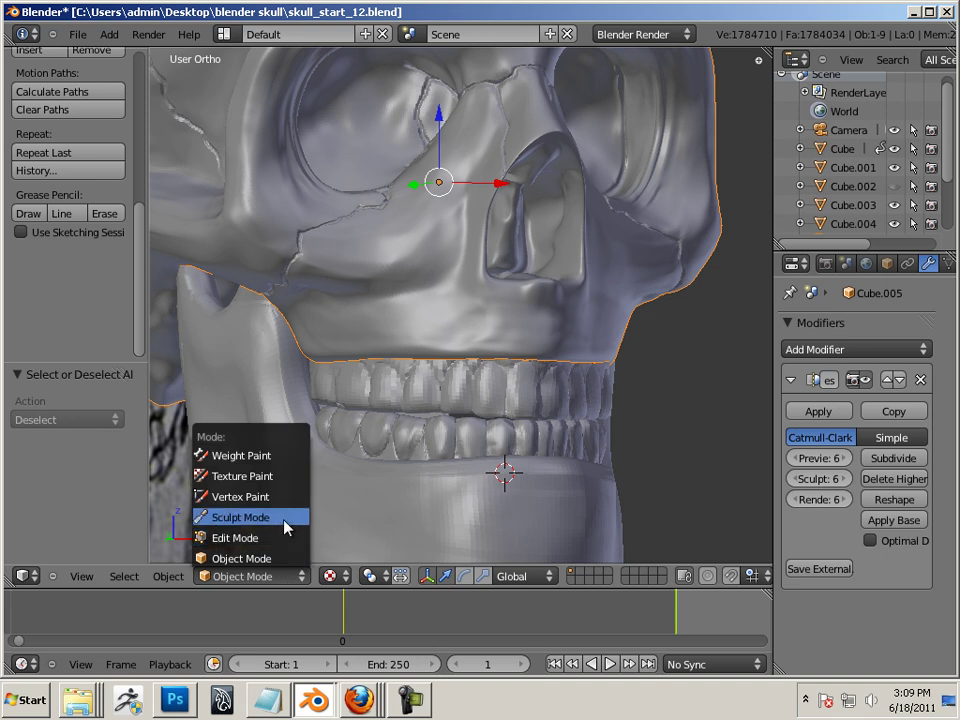
left_click(340, 517)
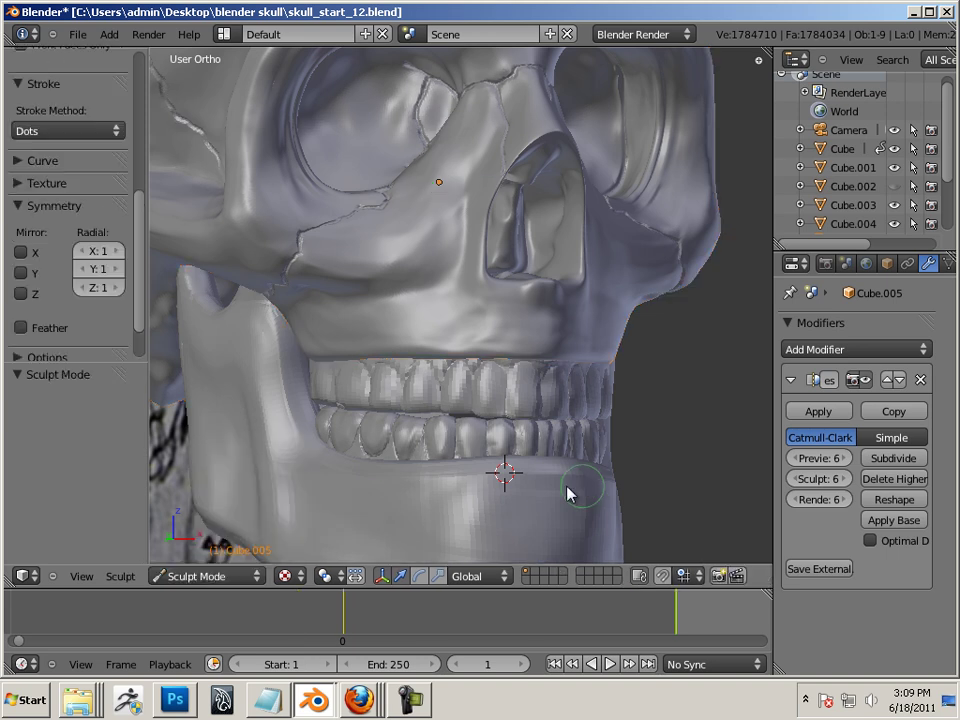
- Lower the upper skull's multiresolution Sculpt level to 2 and check the Grab brush and symmetry settings
mouse_move(570, 493)
middle_mouse_down()
mouse_move(542, 484)
mouse_move(564, 476)
middle_mouse_up()
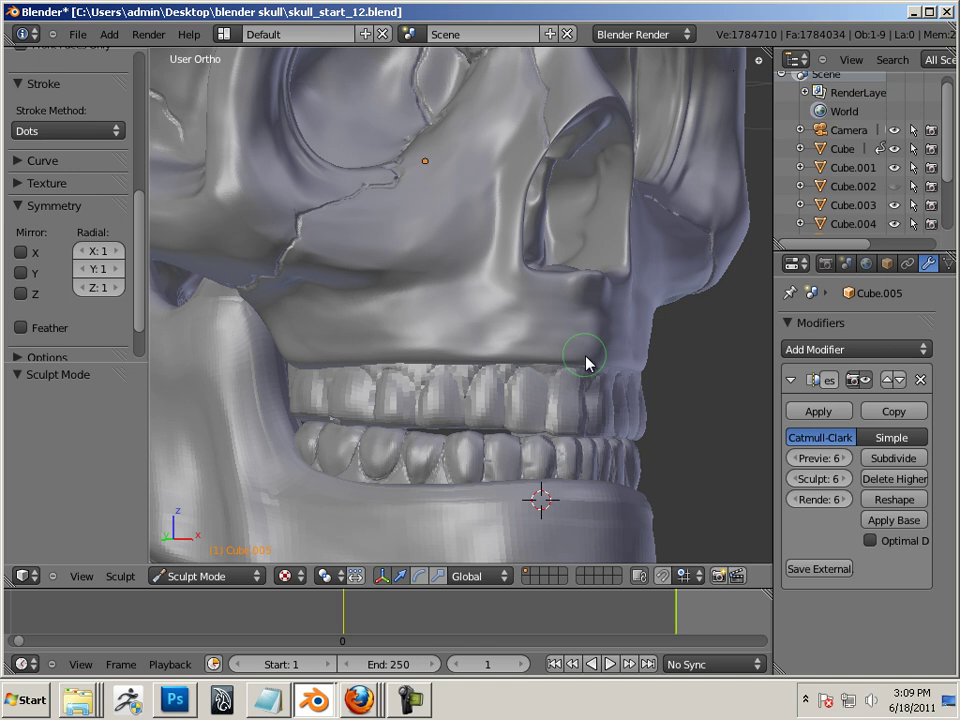
left_click(794, 479)
left_click(793, 479)
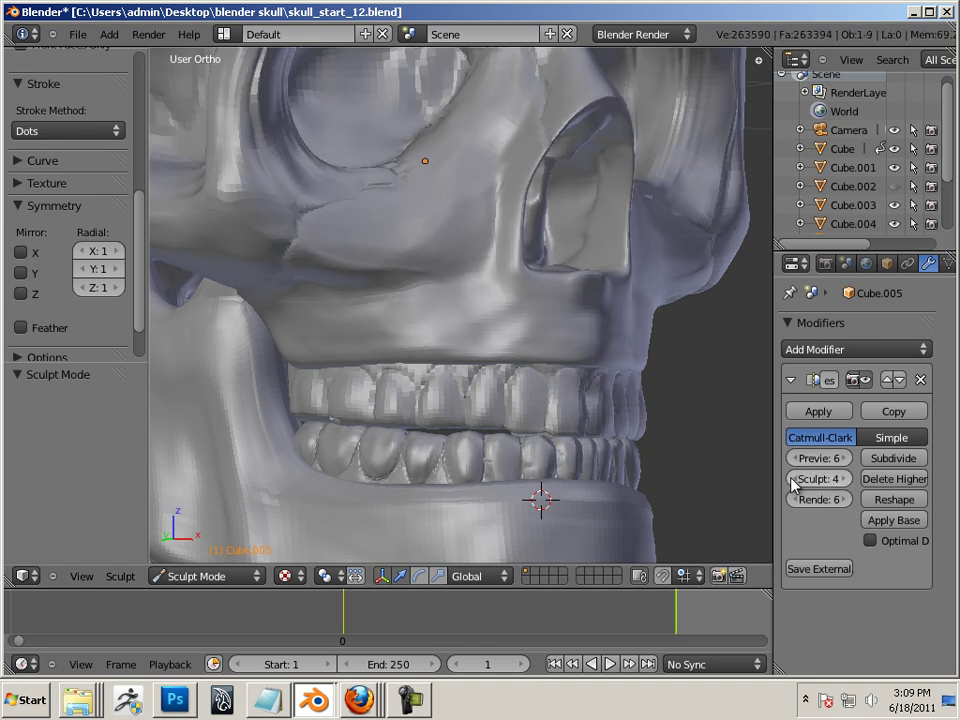
left_click(793, 479)
left_click(793, 479)
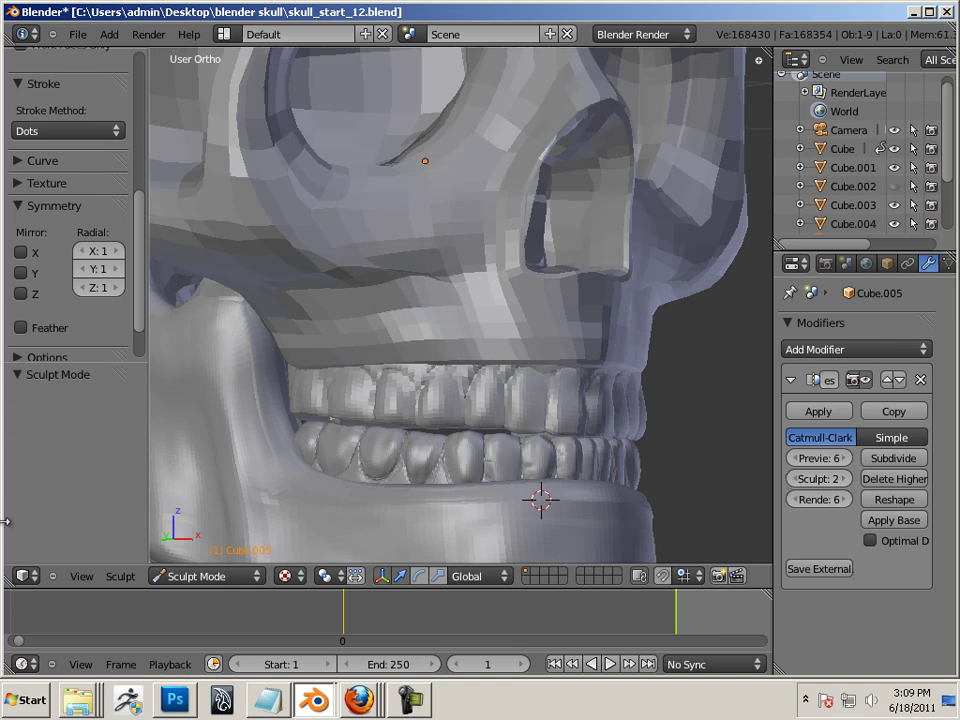
left_click_drag(141, 280, 150, 120)
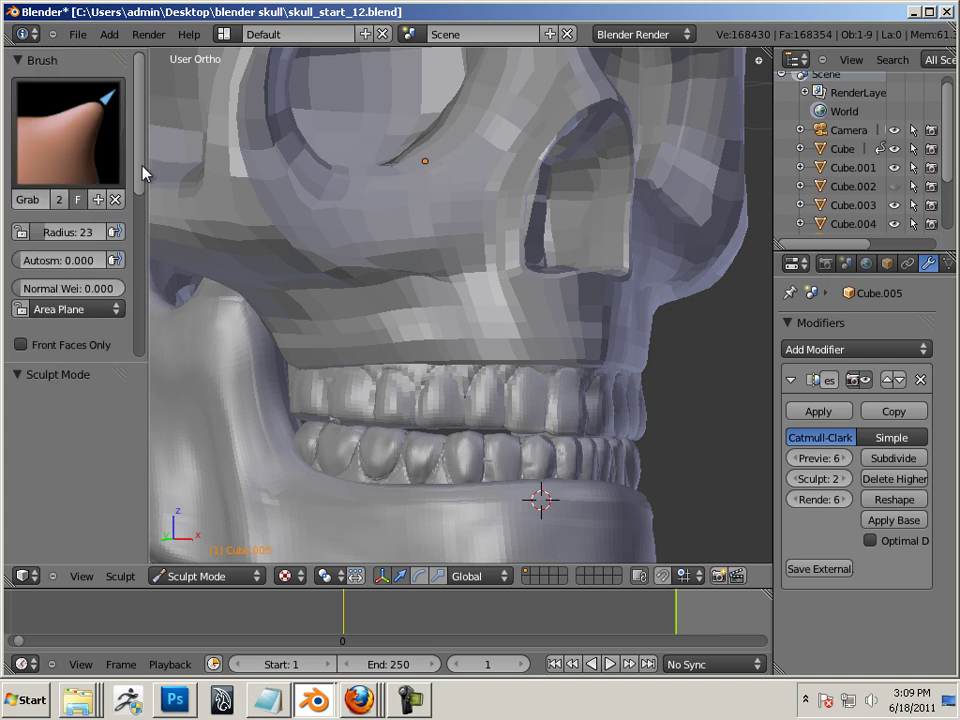
left_click_drag(144, 174, 126, 298)
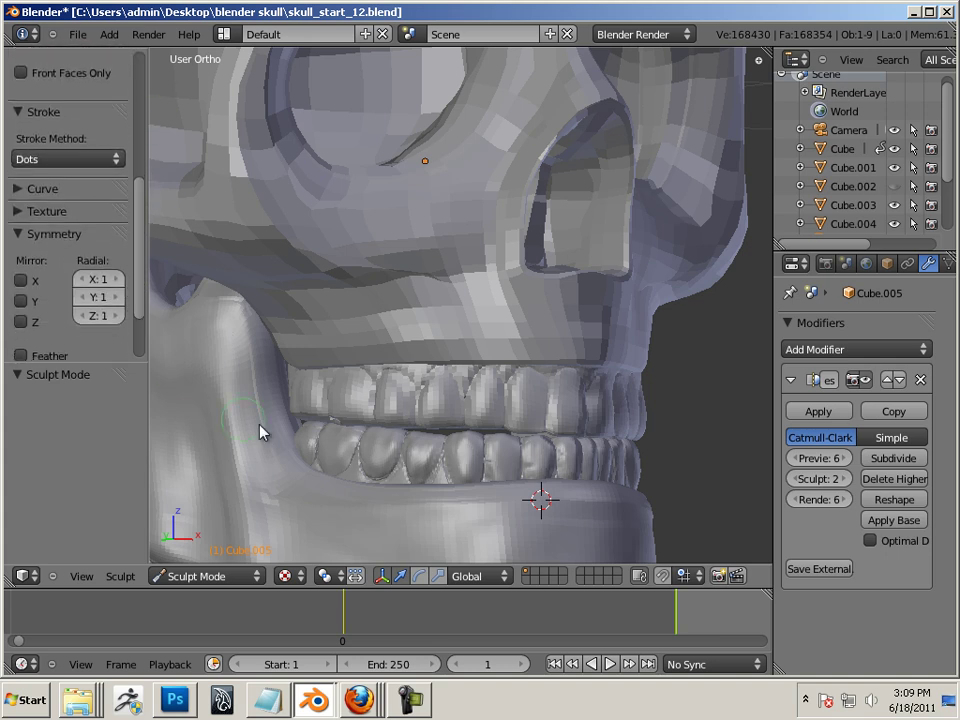
- Shape the skull's edge above the upper teeth into scallops around each tooth with the Grab brush, adjusting the brush size as needed
key("bracketright")
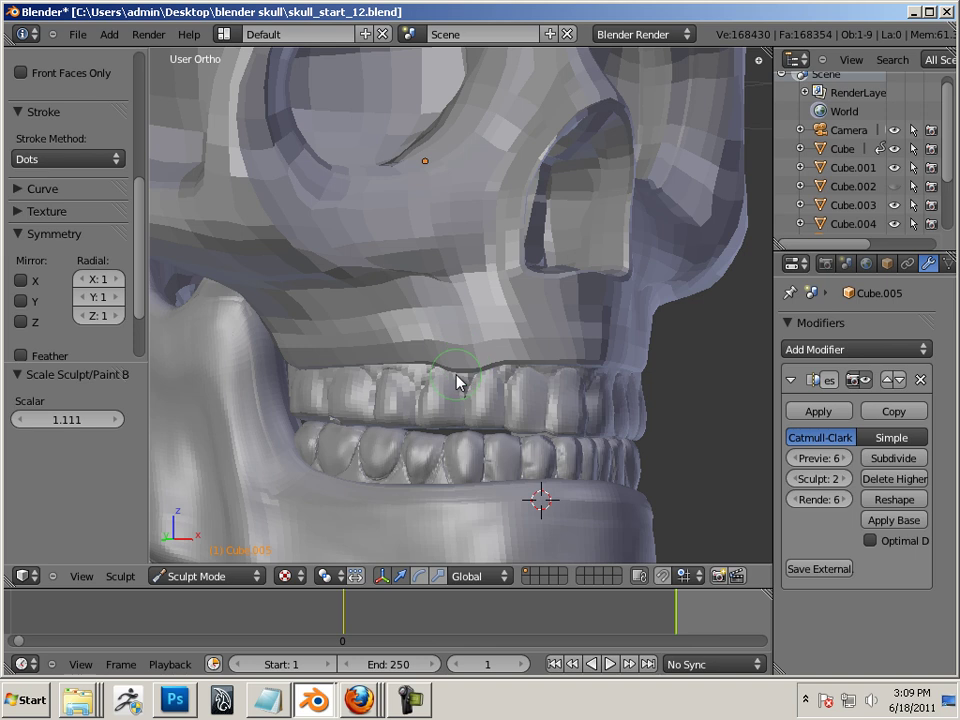
key("bracketleft")
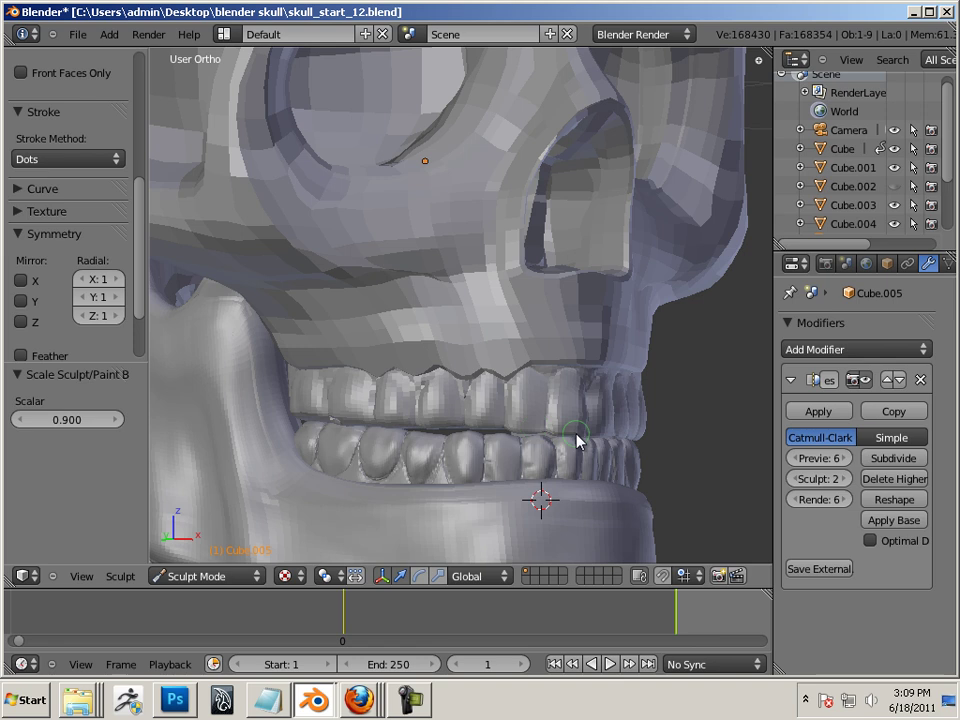
middle_click_drag(574, 439, 503, 437)
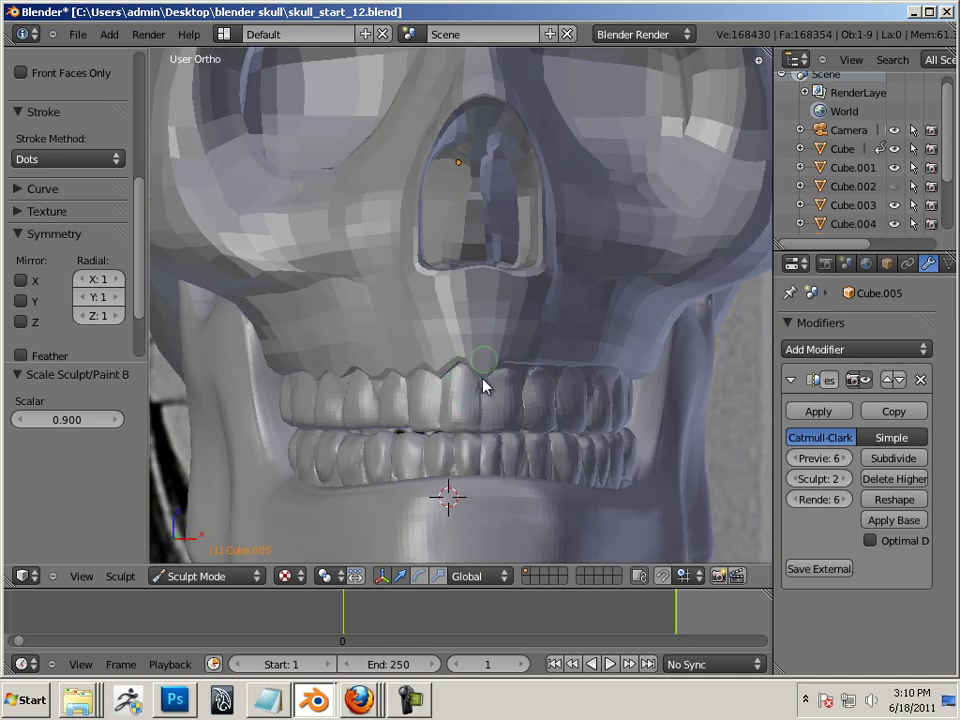
middle_click_drag(521, 407, 432, 392)
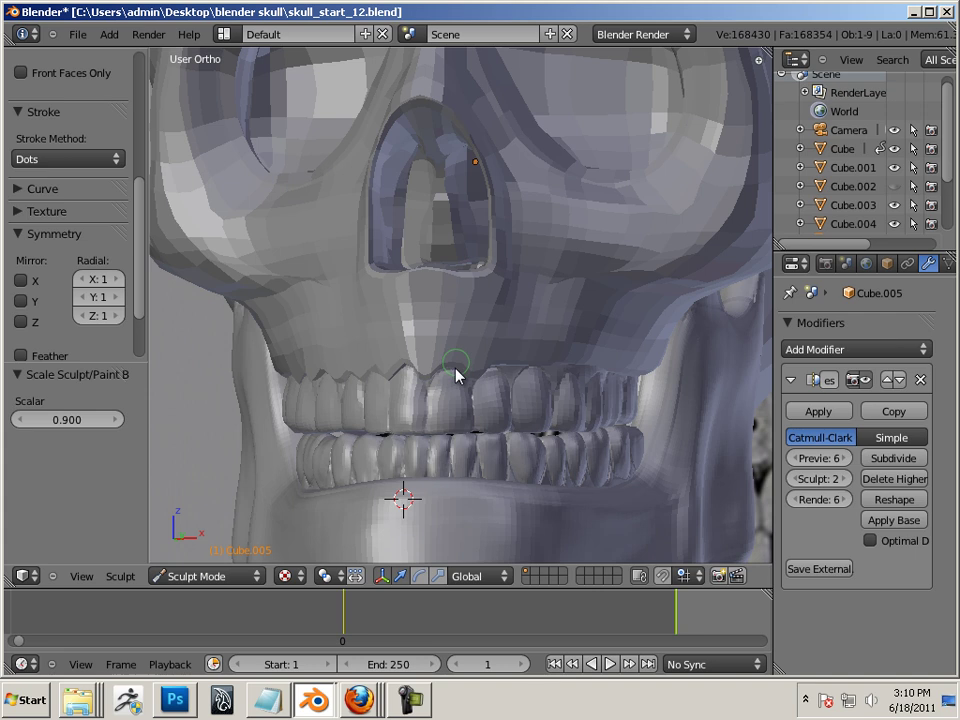
mouse_move(439, 377)
middle_mouse_down()
mouse_move(476, 403)
mouse_move(436, 380)
mouse_move(469, 414)
mouse_move(435, 378)
middle_mouse_up()
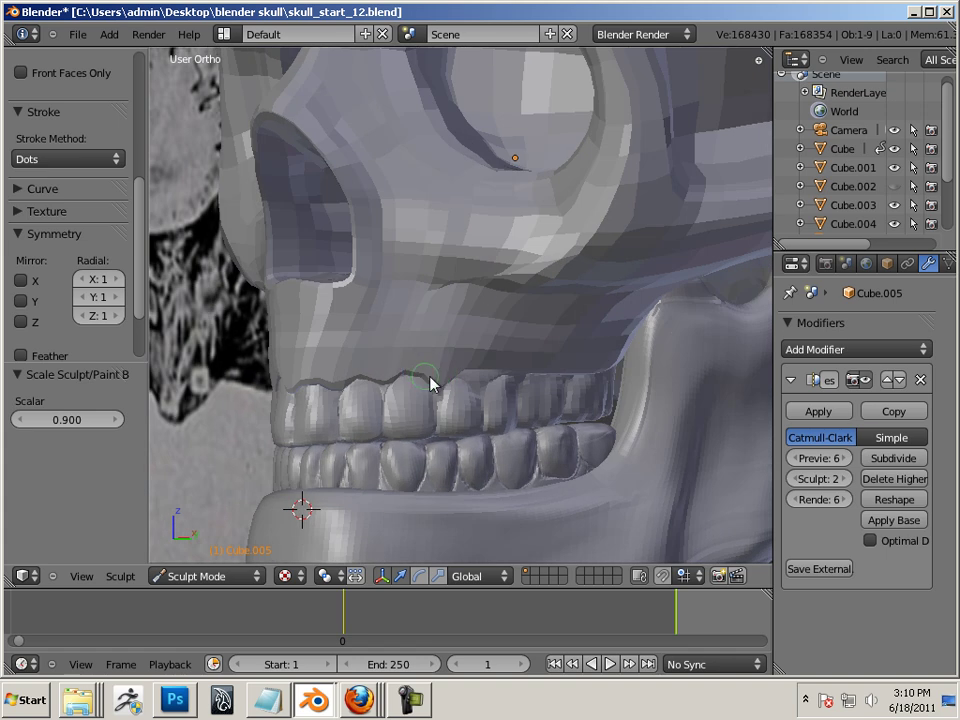
middle_click_drag(431, 386, 452, 401)
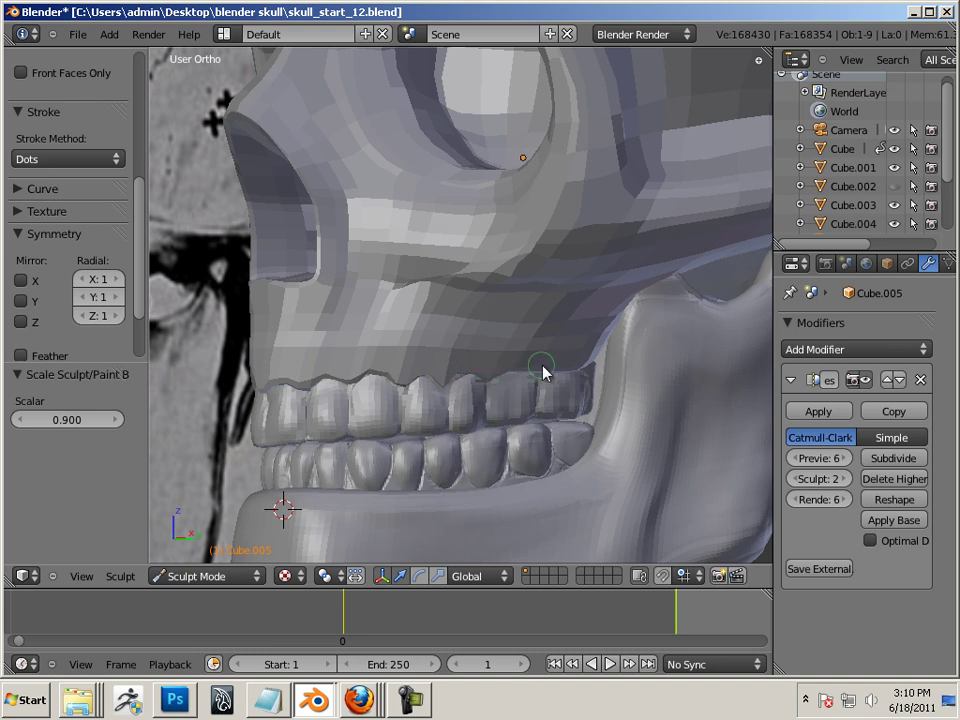
middle_click_drag(471, 418, 553, 469)
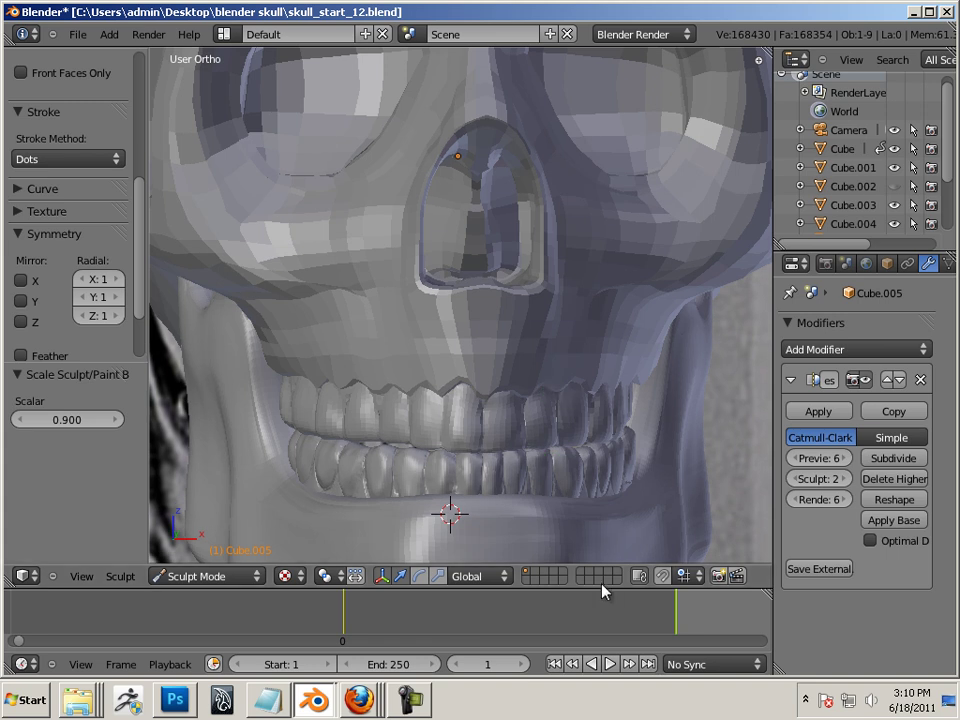
- Raise the upper skull's Sculpt level to 4 and refine the scalloped bone edge around the upper teeth on both sides
left_click(843, 479)
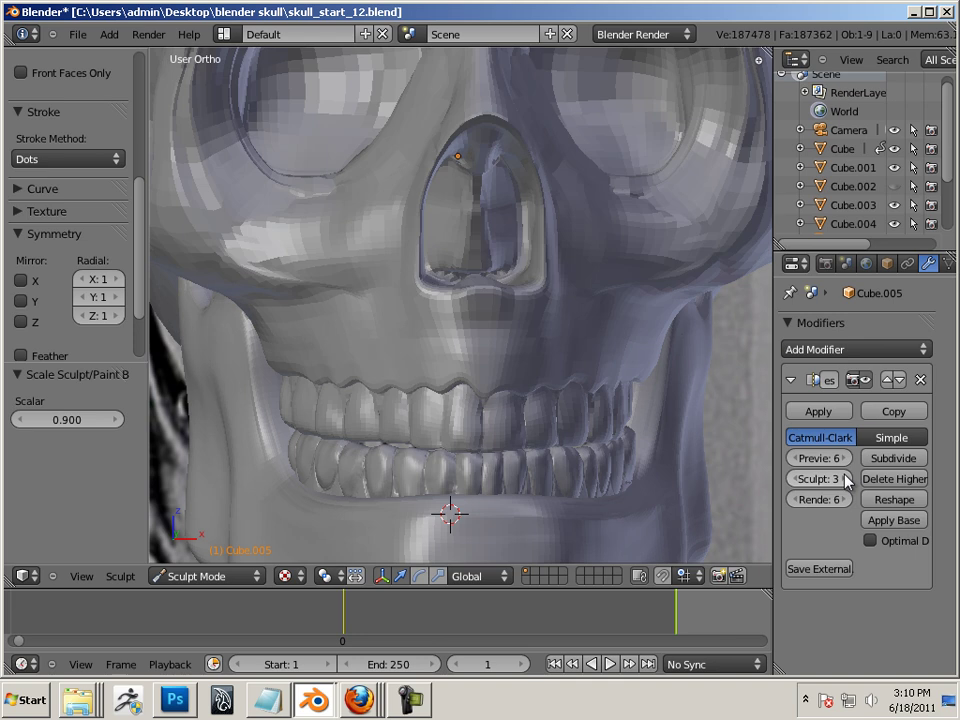
left_click(843, 479)
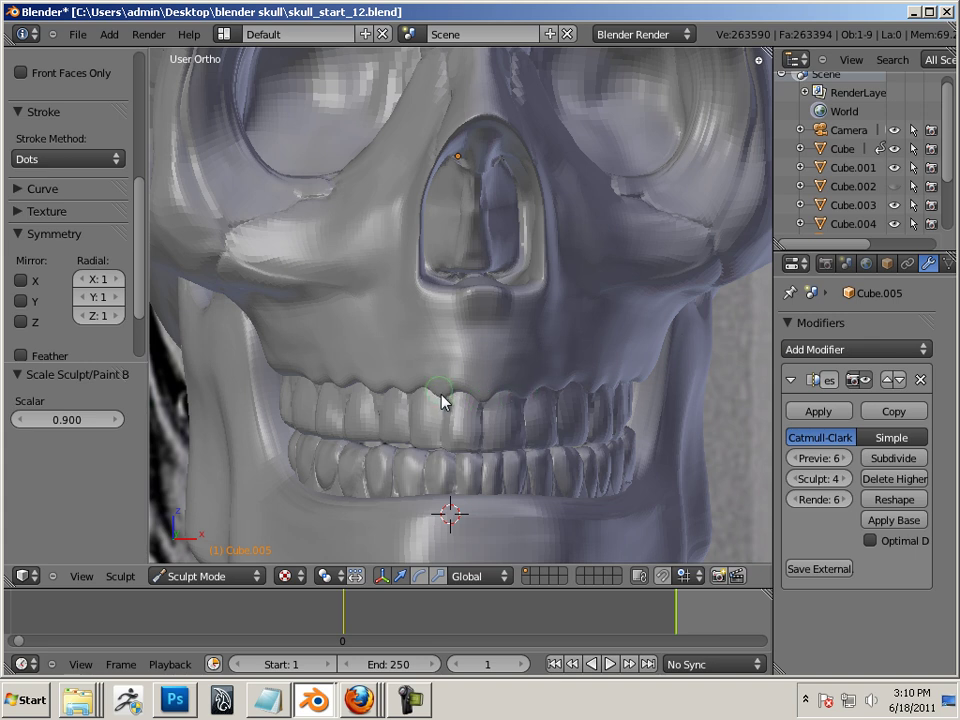
middle_click_drag(398, 447, 473, 430)
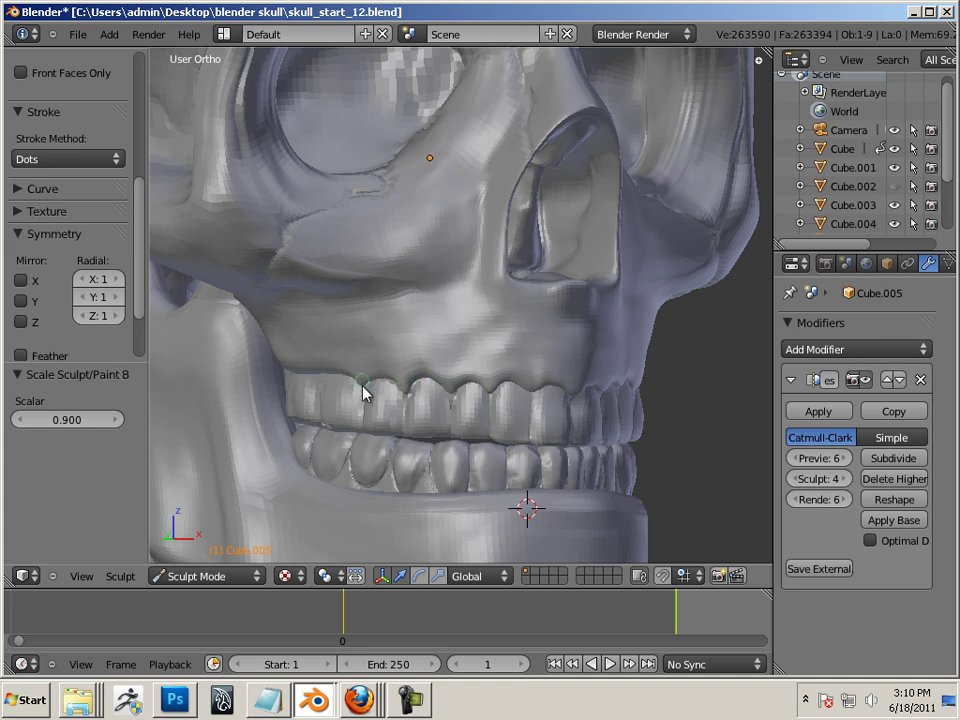
mouse_move(681, 454)
middle_mouse_down()
mouse_move(565, 453)
mouse_move(436, 409)
middle_mouse_up()
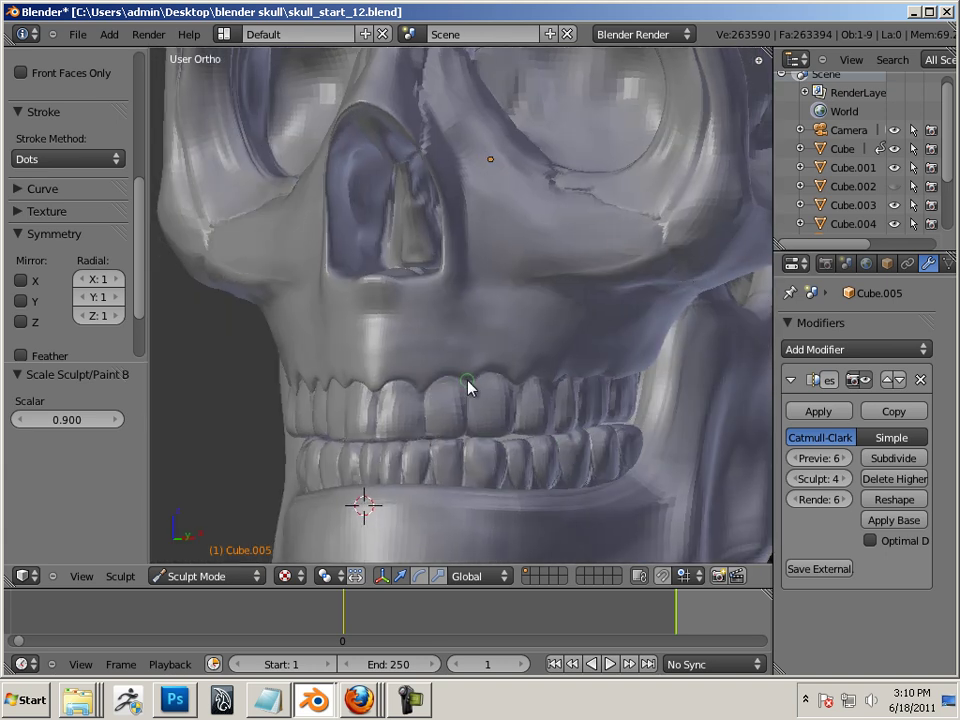
mouse_move(467, 396)
middle_mouse_down()
mouse_move(508, 416)
mouse_move(447, 401)
middle_mouse_up()
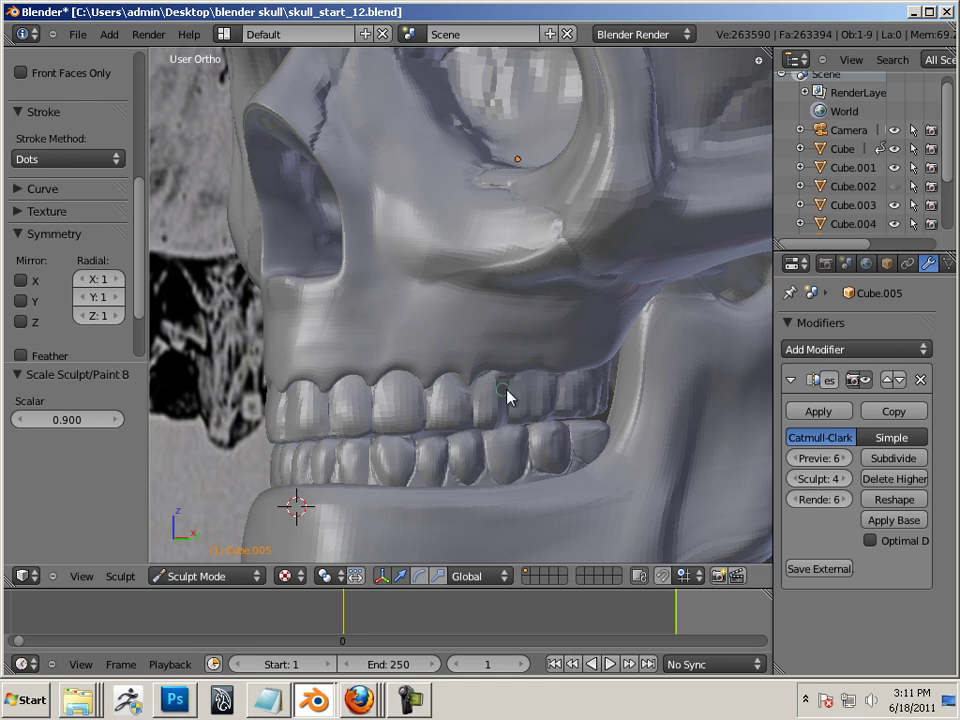
middle_click_drag(507, 396, 475, 398)
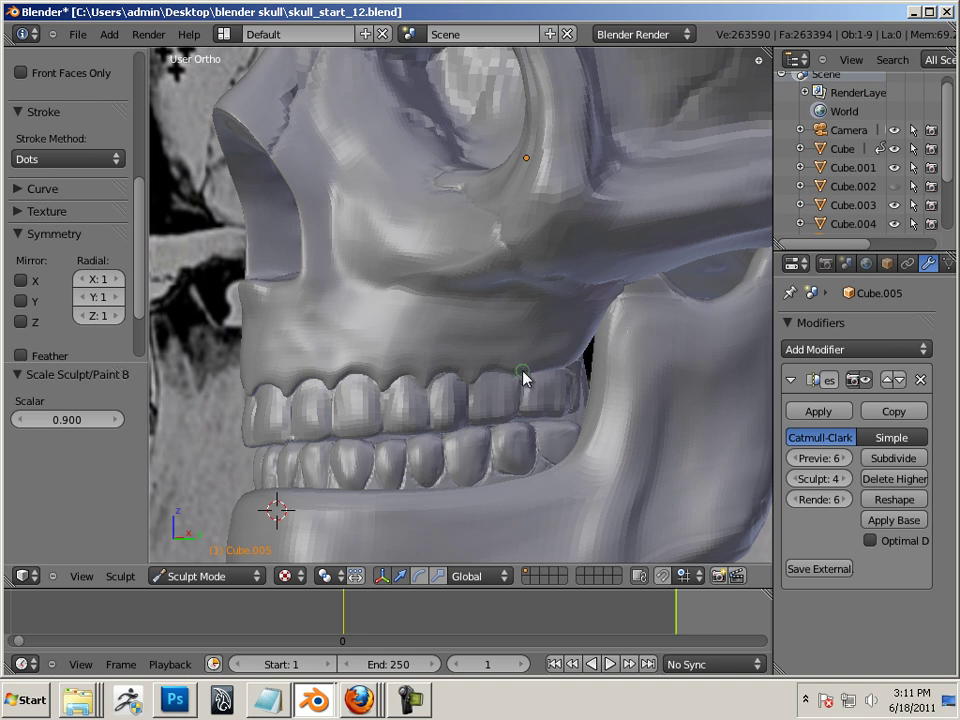
middle_click_drag(489, 414, 620, 432)
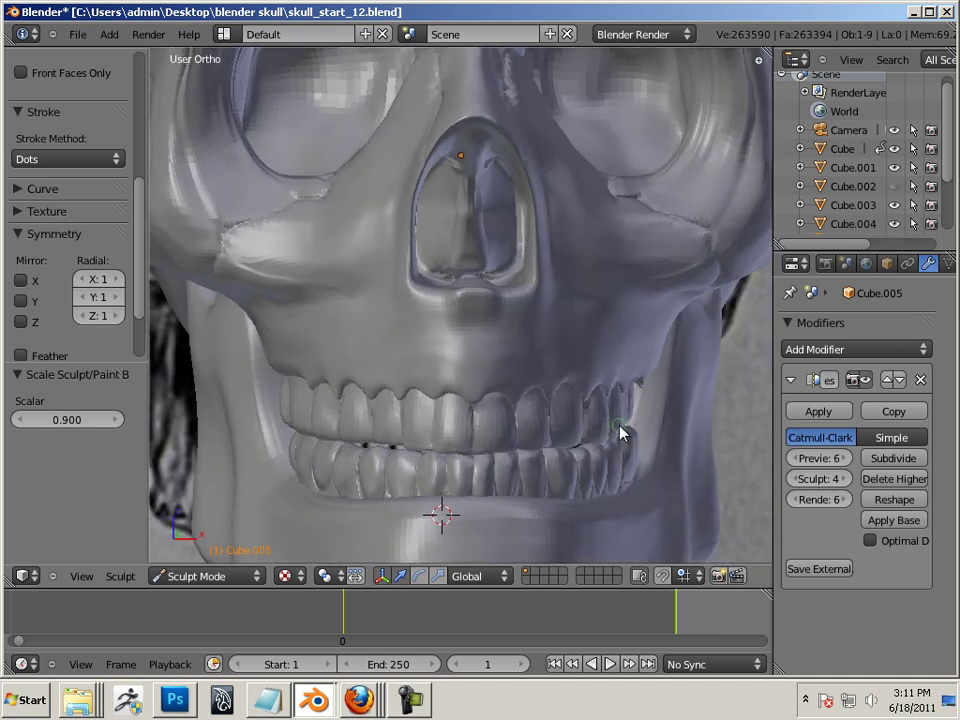
scroll(560, 420, "down", 5)
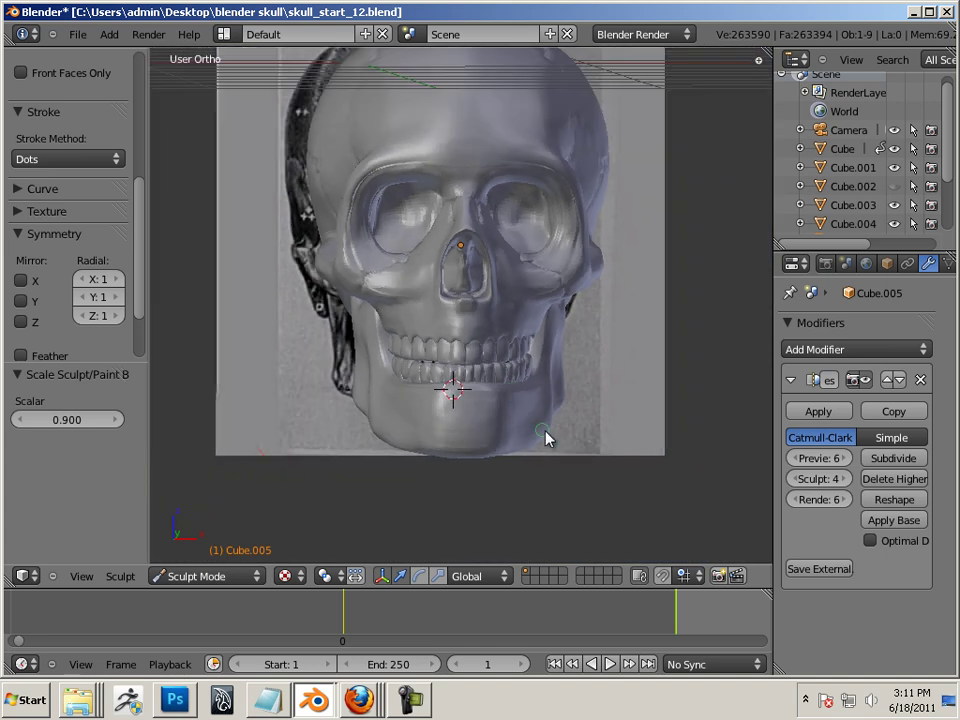
mouse_move(545, 437)
middle_mouse_down()
mouse_move(403, 435)
mouse_move(380, 410)
mouse_move(433, 426)
middle_mouse_up()
scroll(433, 426, "up", 6)
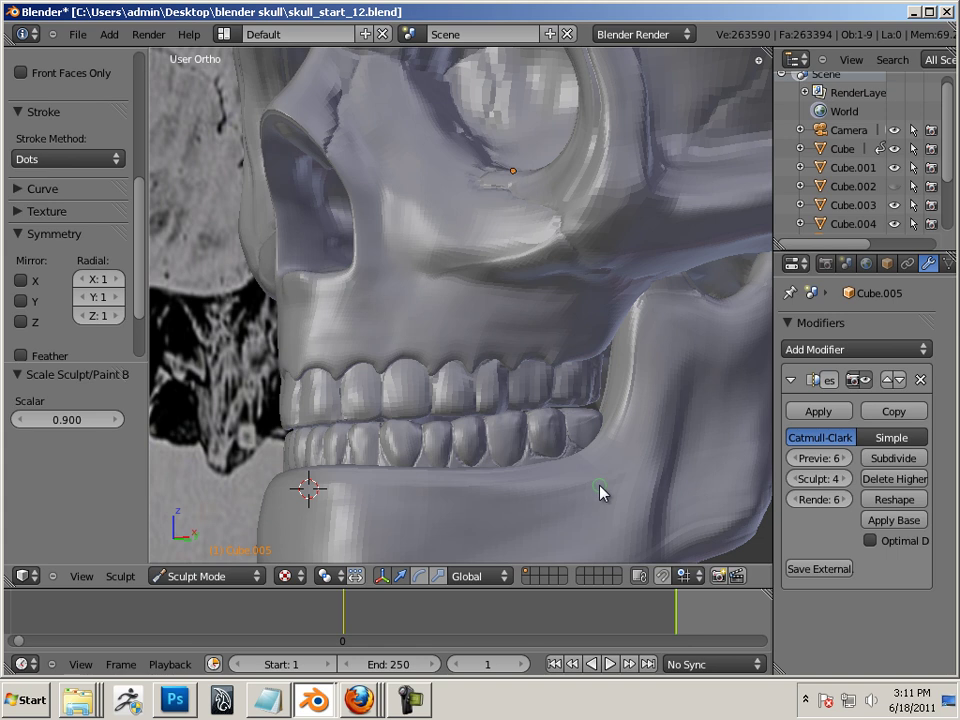
- Return the upper skull to Object Mode, then select the lower jaw (Cube.001) and switch it to Sculpt Mode
key("Tab")
left_click(262, 576)
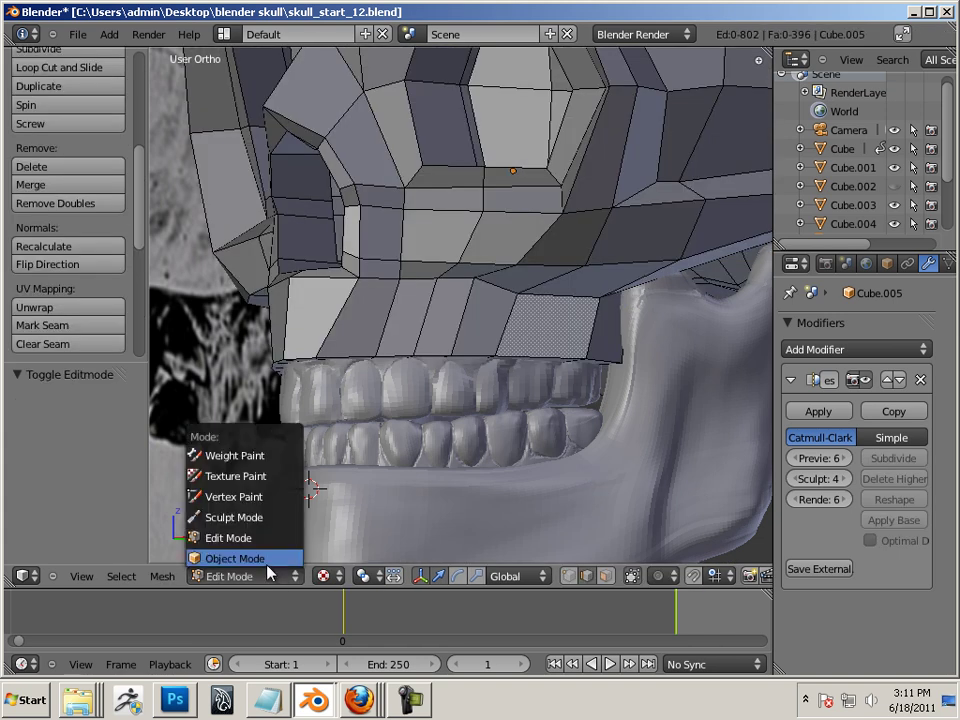
left_click(250, 558)
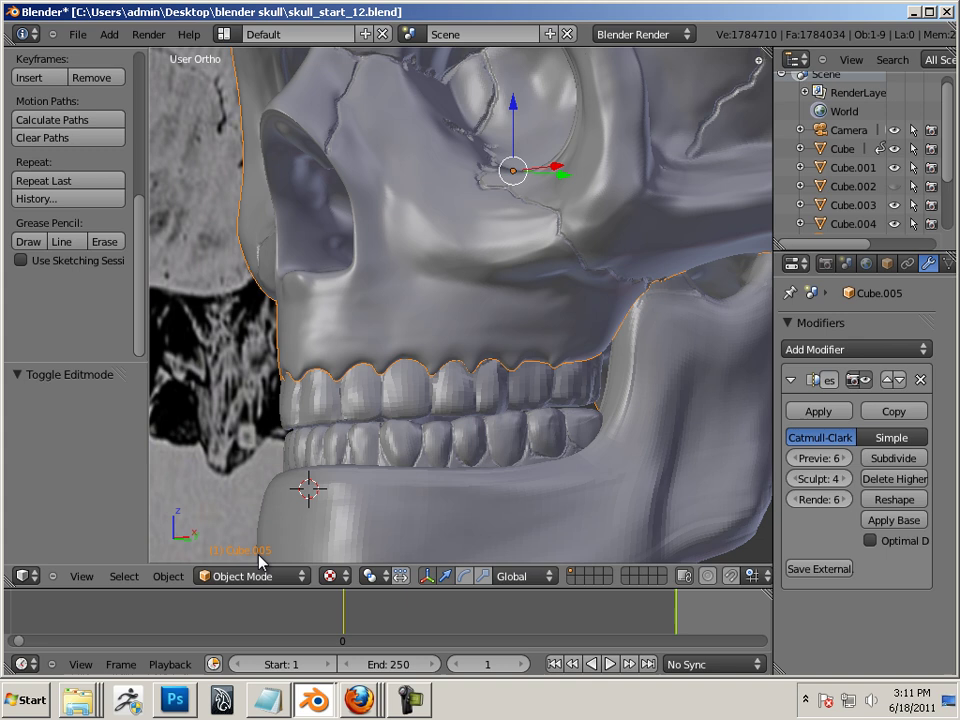
right_click(352, 522)
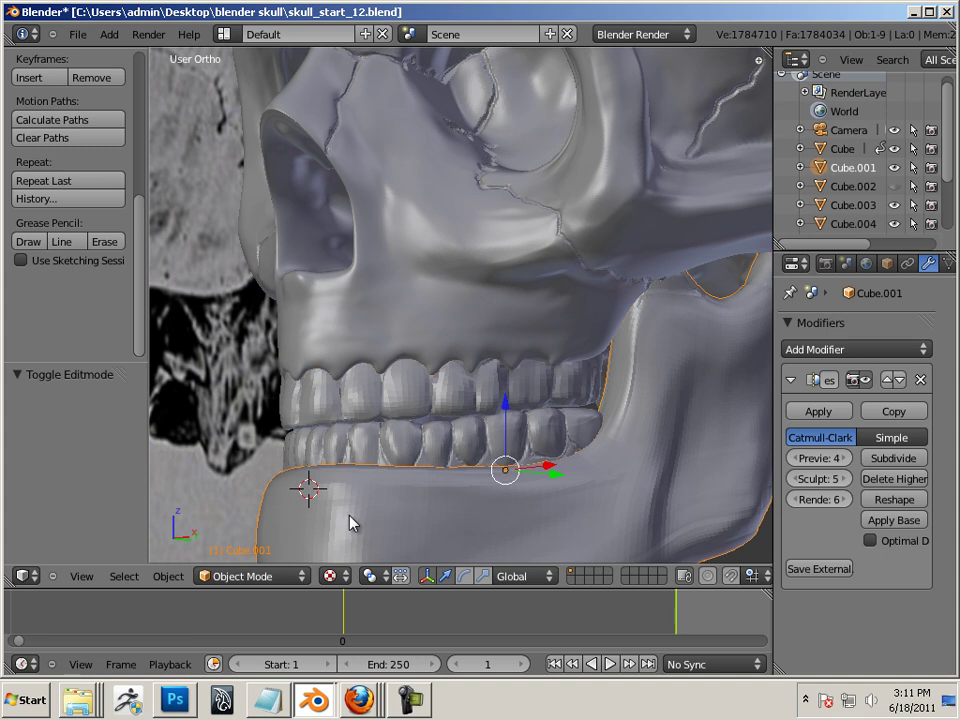
left_click(293, 577)
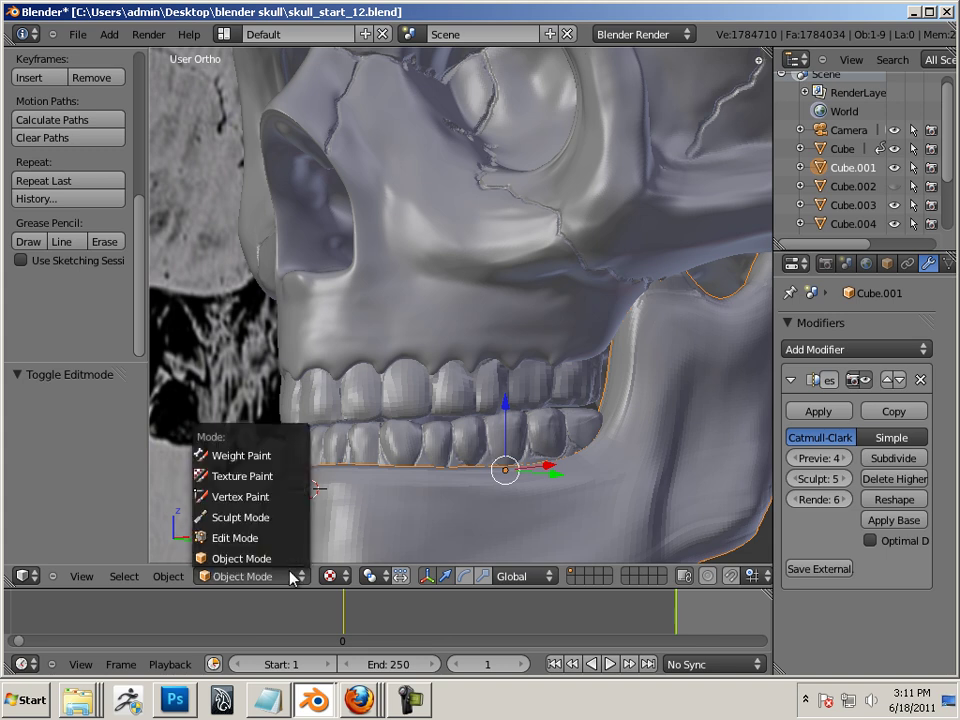
left_click(279, 519)
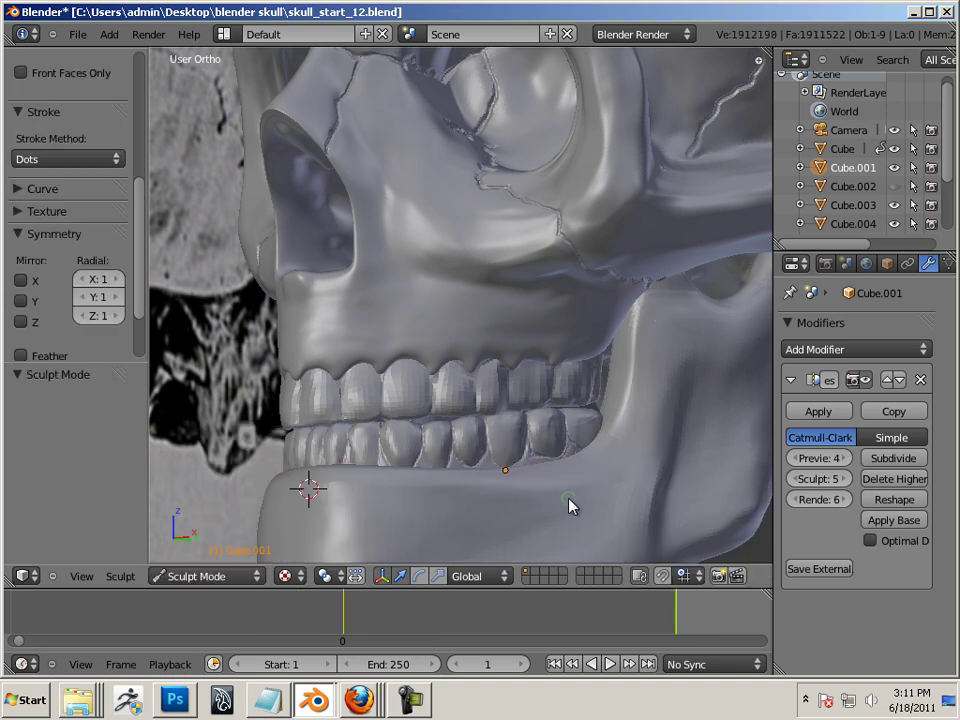
- Enlarge the sculpt brush and lower the jaw's multiresolution Sculpt level to 2
key("KP_1")
key("KP_3")
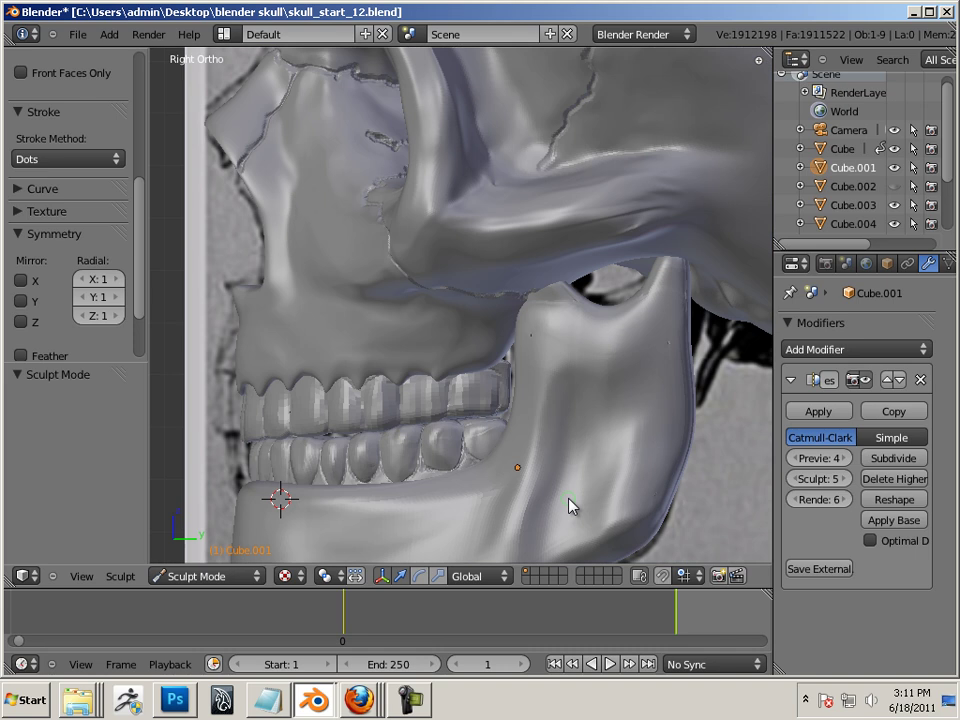
middle_click_drag(446, 461, 460, 391, "shift")
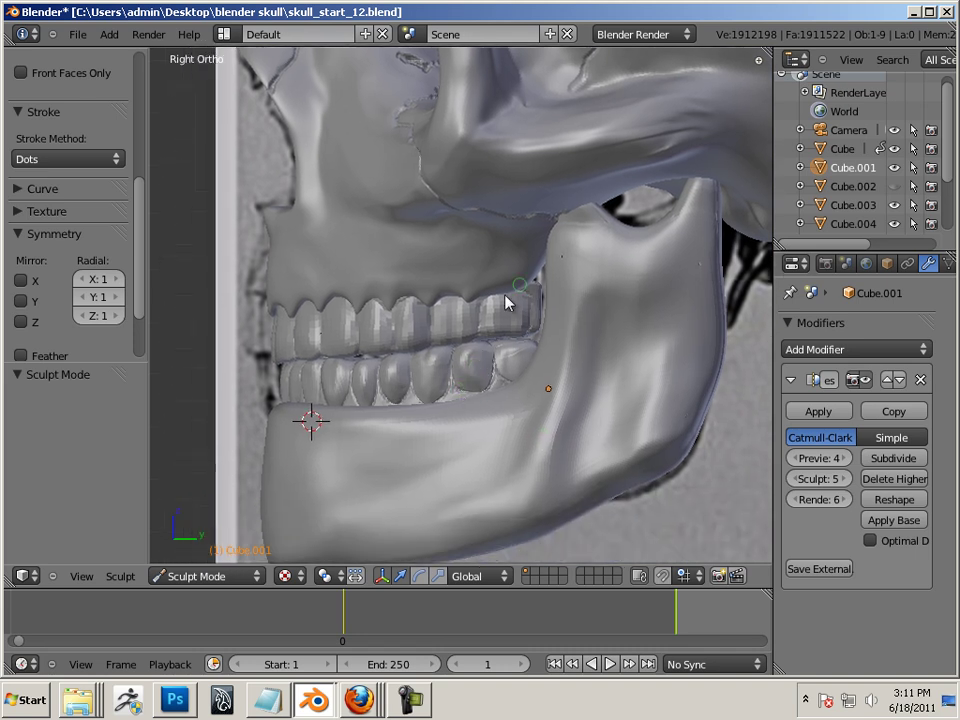
key("bracketright")
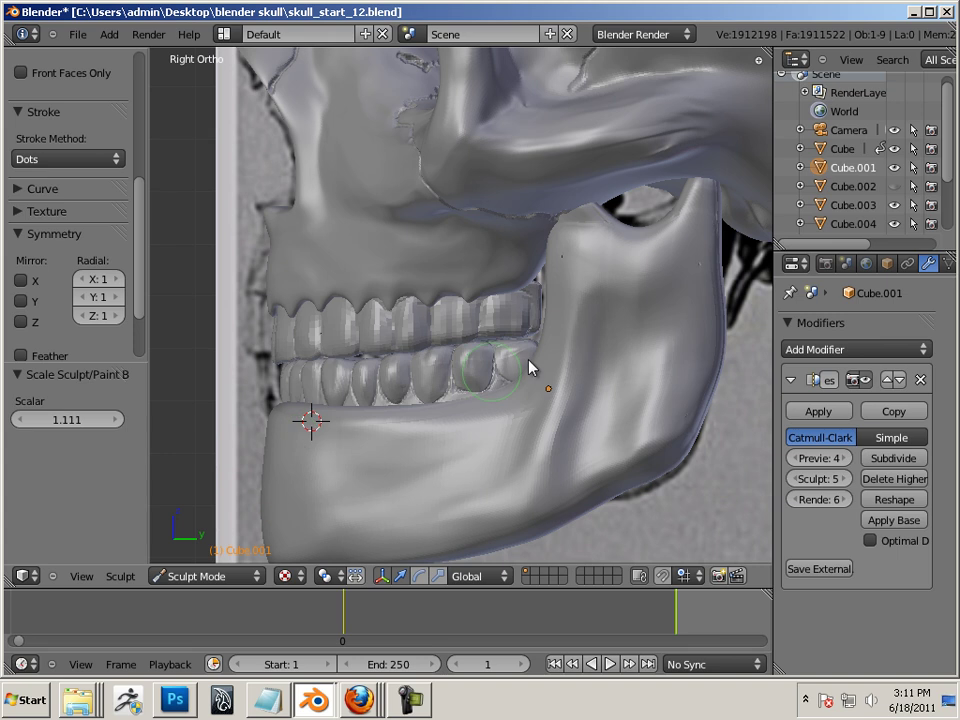
left_click(791, 480)
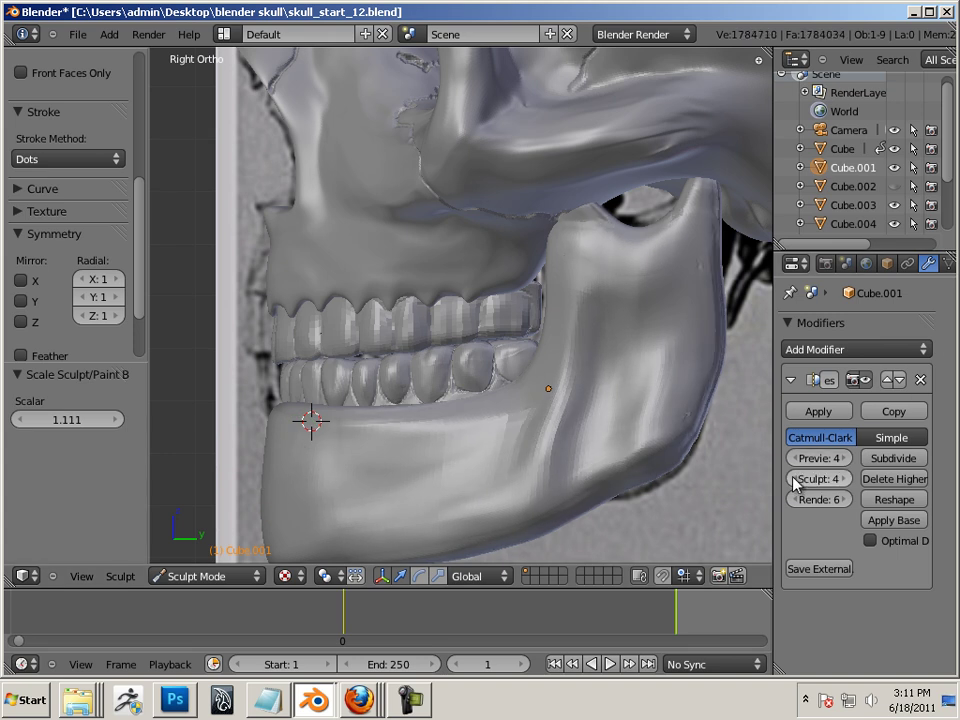
left_click(792, 480)
left_click(791, 480)
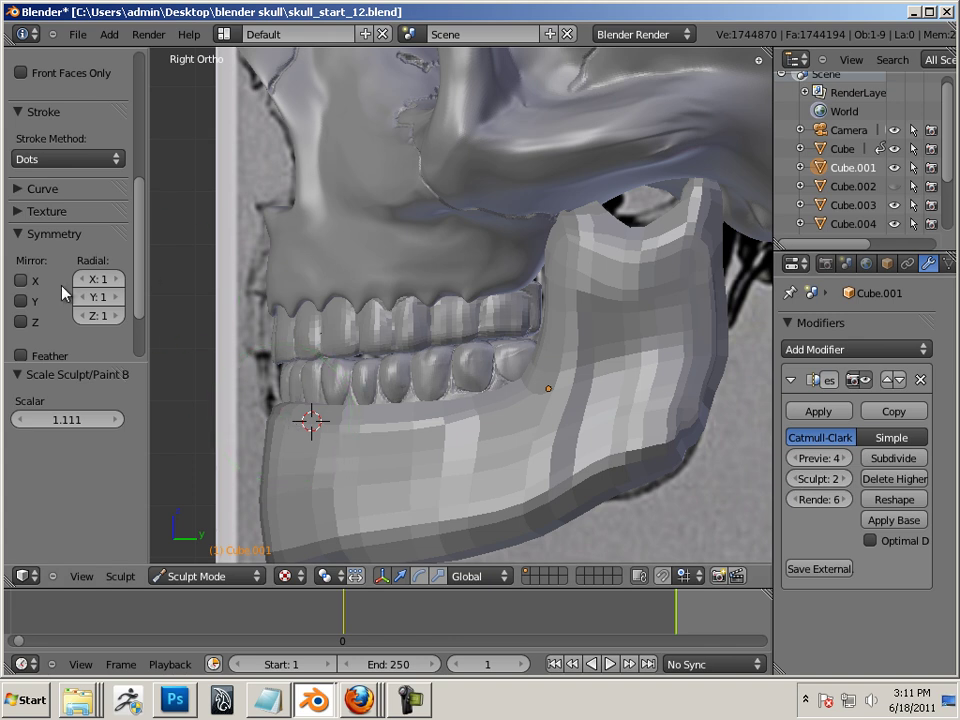
- Enable X mirror symmetry and pull the lower jaw's upper edge down along the roots of the lower teeth
left_click(20, 280)
mouse_move(285, 442)
left_mouse_down()
mouse_move(297, 451)
mouse_move(290, 445)
left_mouse_up()
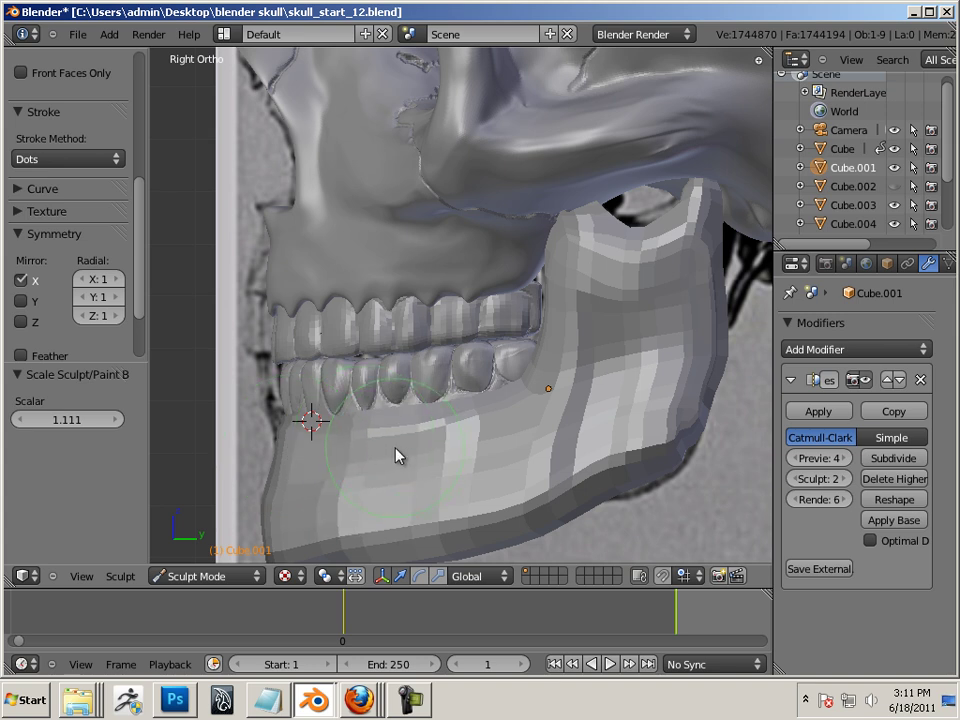
middle_click_drag(396, 456, 384, 436)
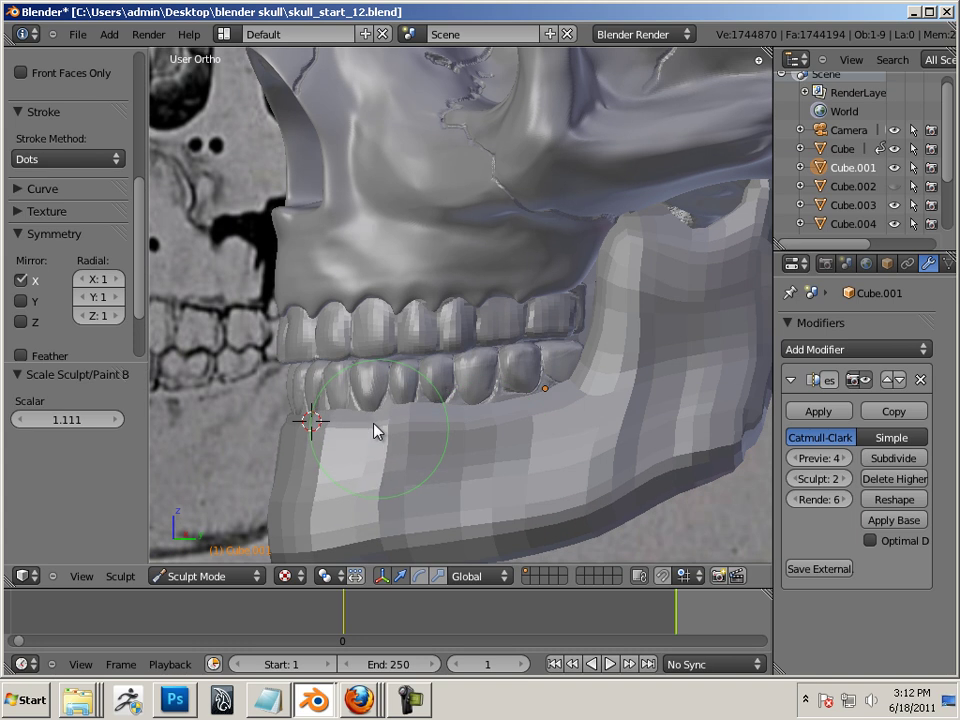
middle_click_drag(544, 450, 716, 459)
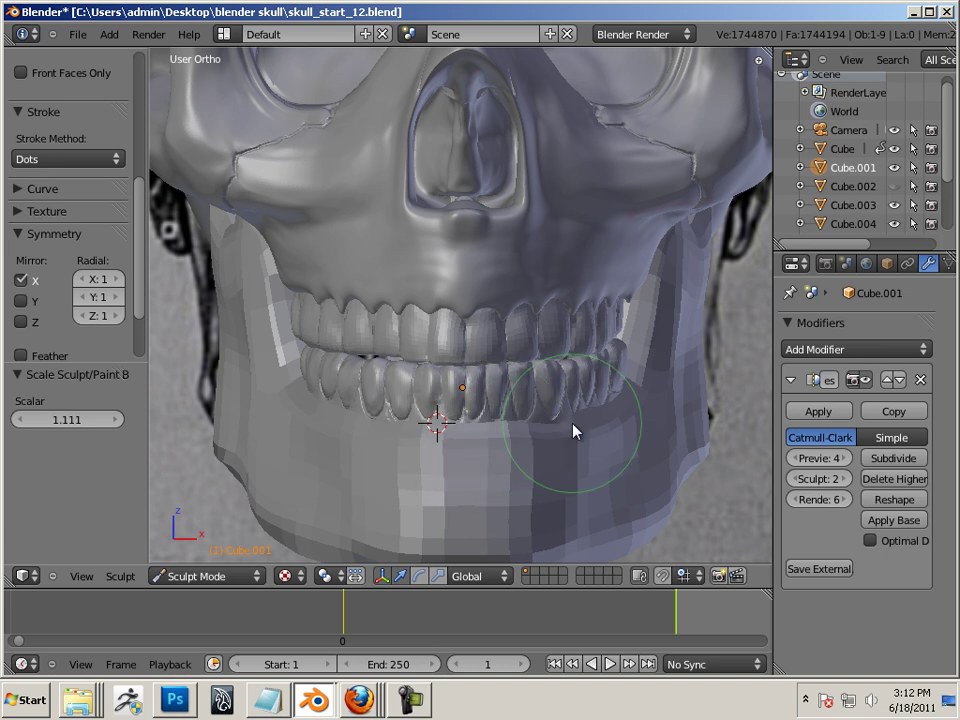
middle_click_drag(694, 441, 523, 448)
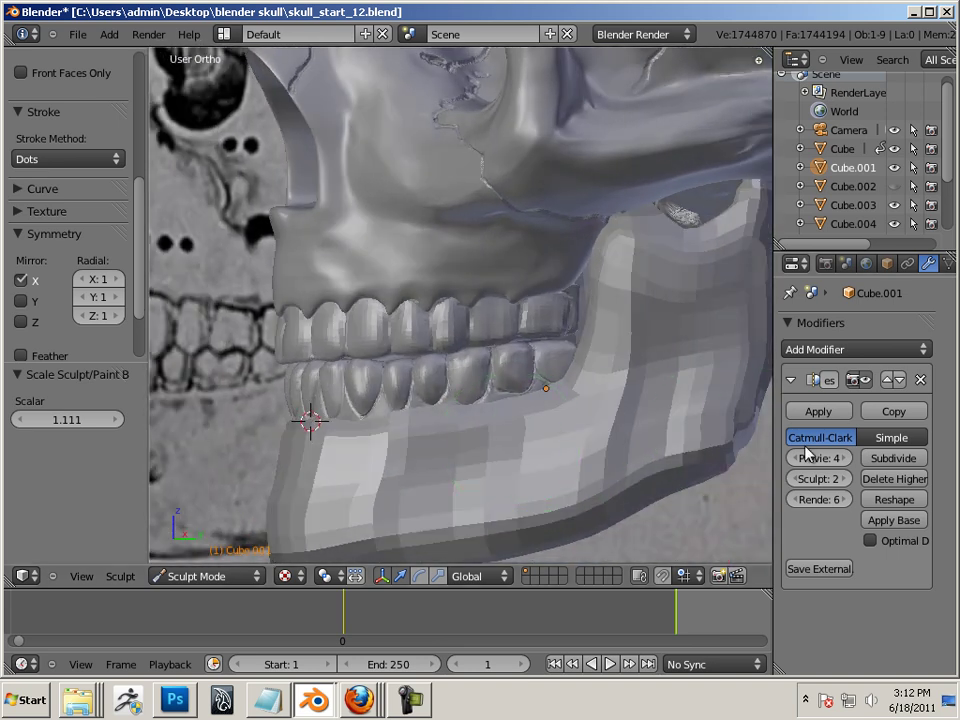
- Try higher multiresolution Sculpt levels on the lower jaw, then settle on level 3
left_click(848, 479)
left_click(848, 479)
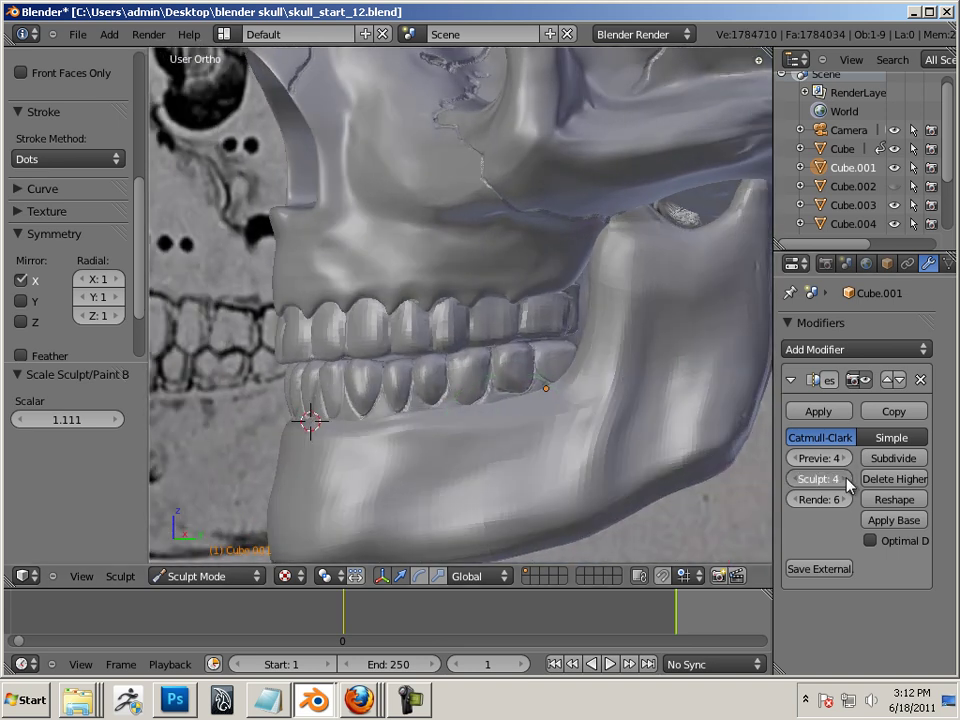
left_click(848, 479)
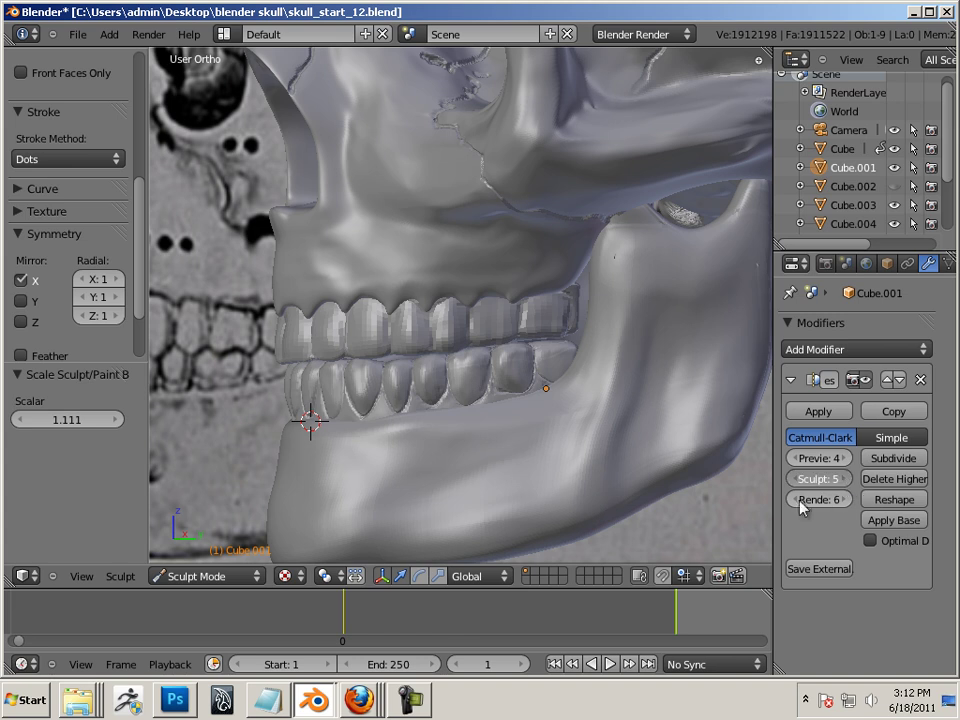
key("bracketleft")
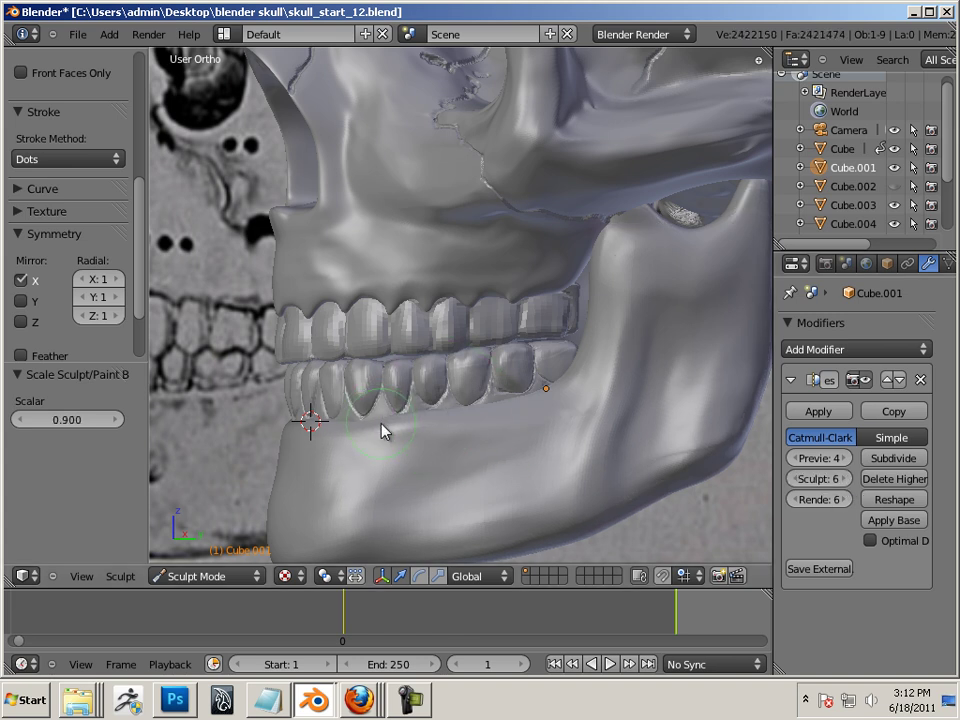
left_click(795, 479)
left_click(795, 479)
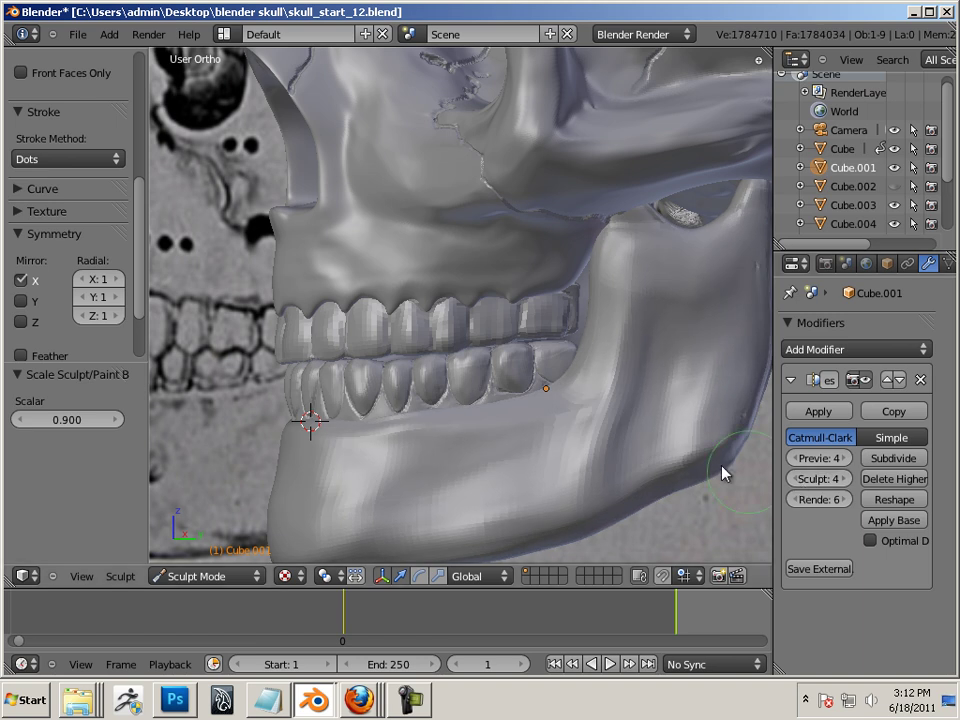
left_click(794, 479)
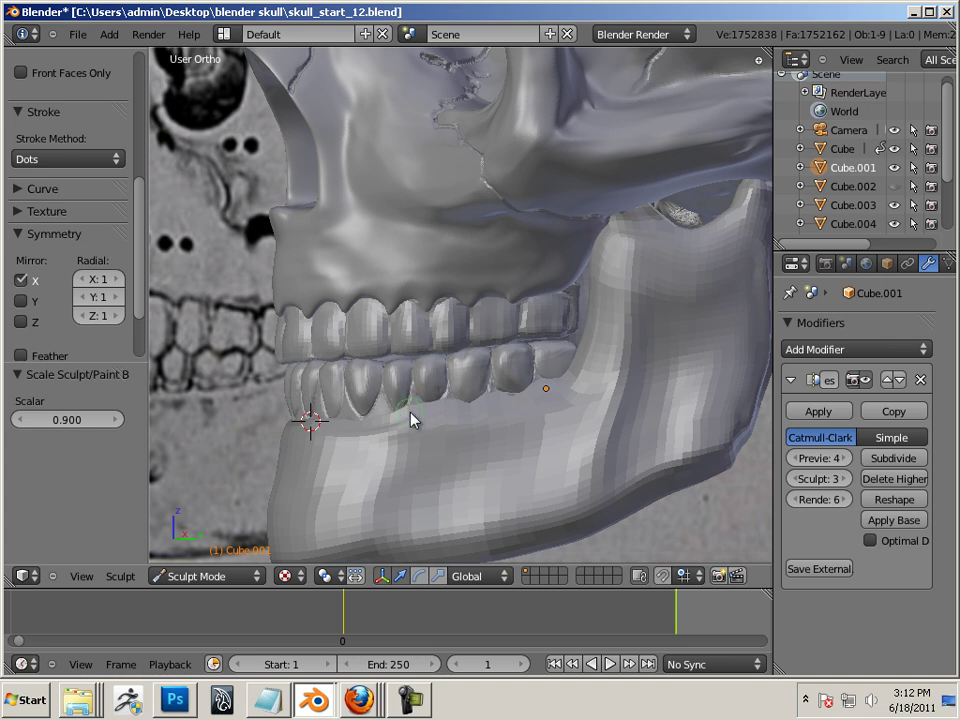
- Turn off X mirror symmetry and grab the lower jaw's bone edge into scallops around each lower tooth on both sides
left_click(20, 280)
left_click(384, 419)
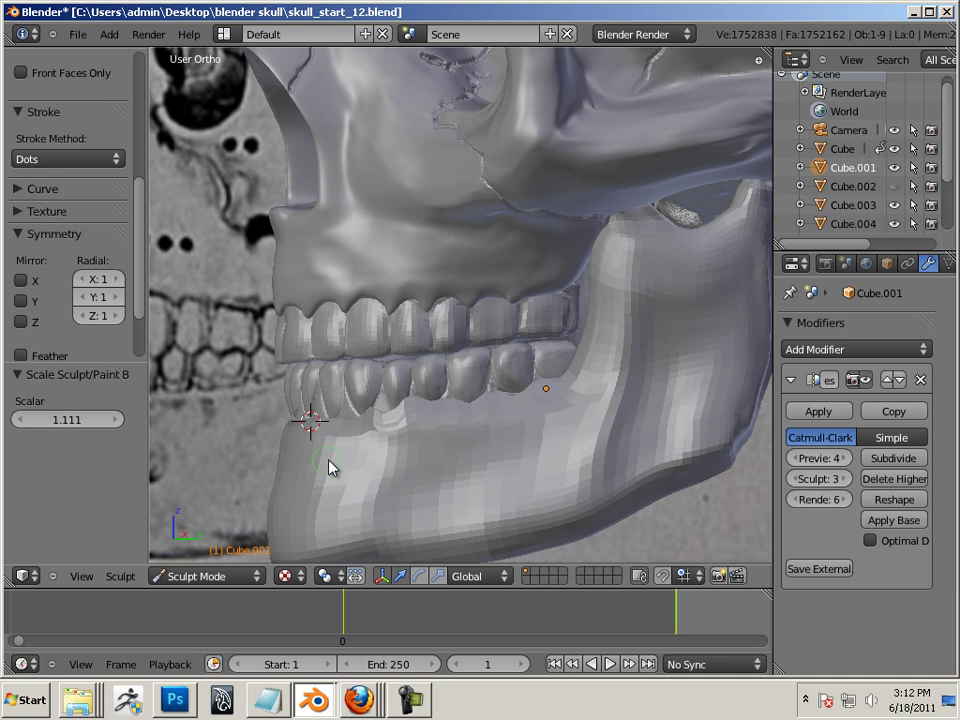
middle_click_drag(306, 478, 474, 456)
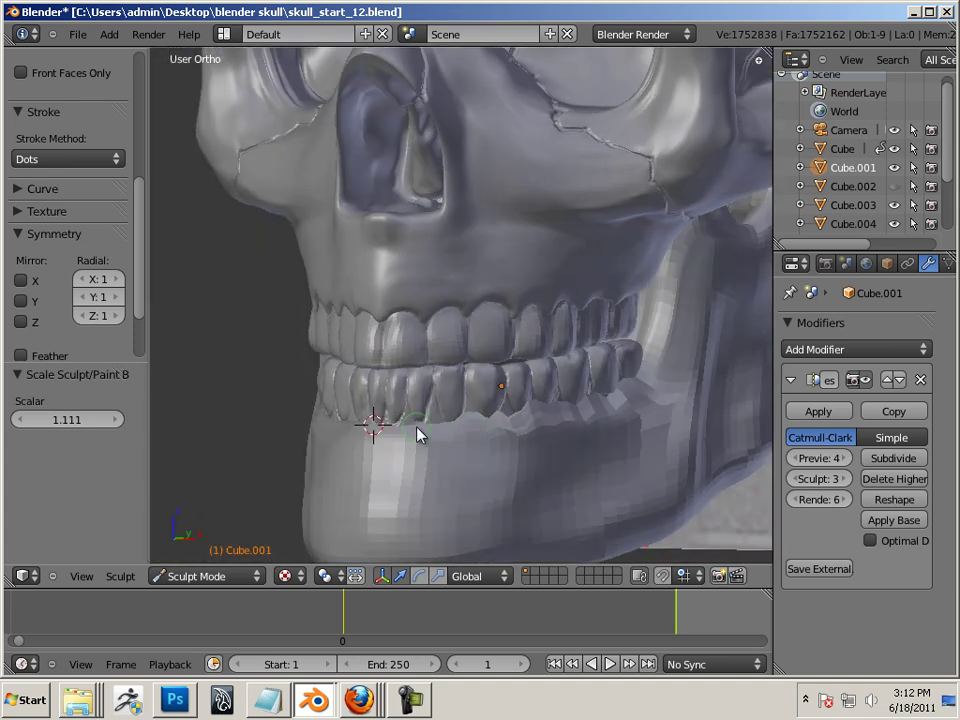
middle_click_drag(407, 461, 474, 435)
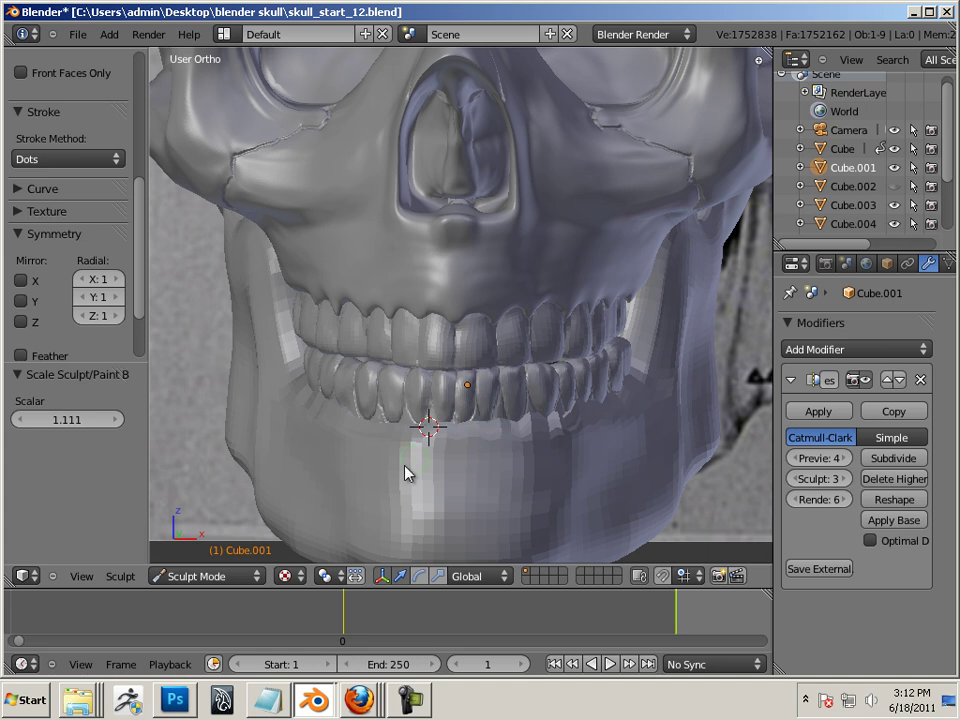
middle_click_drag(407, 471, 490, 442)
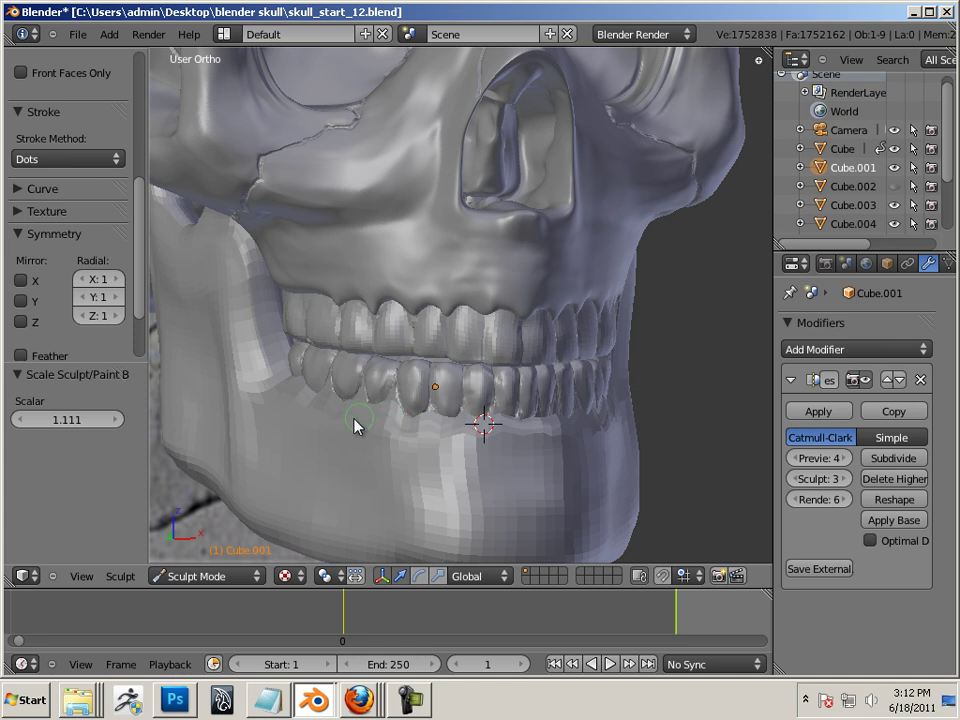
middle_click_drag(356, 424, 433, 413)
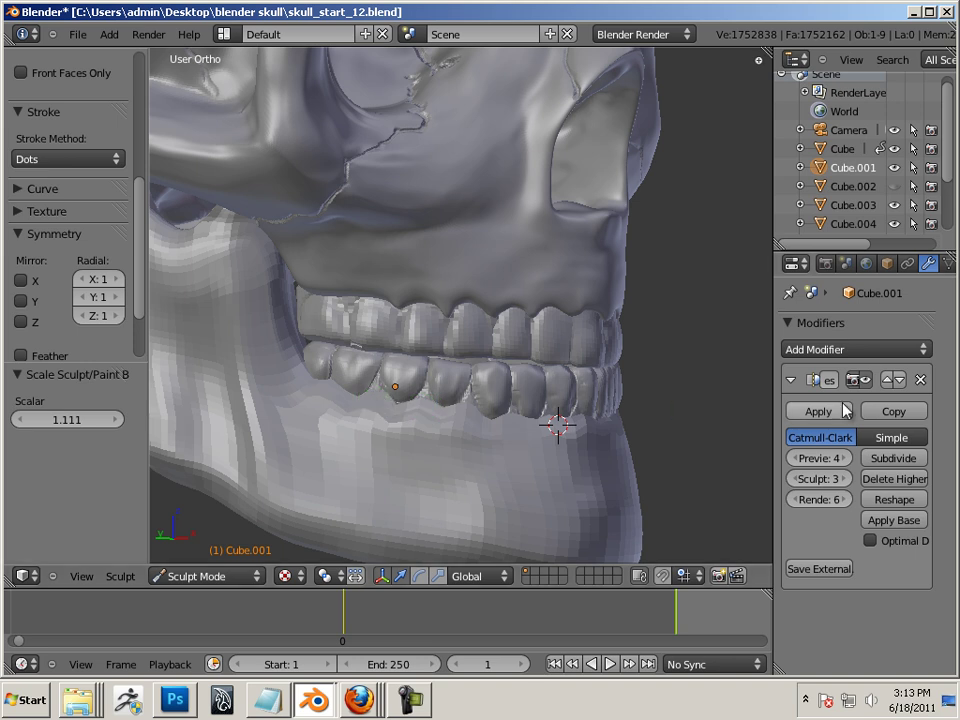
- Raise the lower jaw's Sculpt level to 5 and sharpen the bone points between the lower teeth from the side to the front
left_click(849, 479)
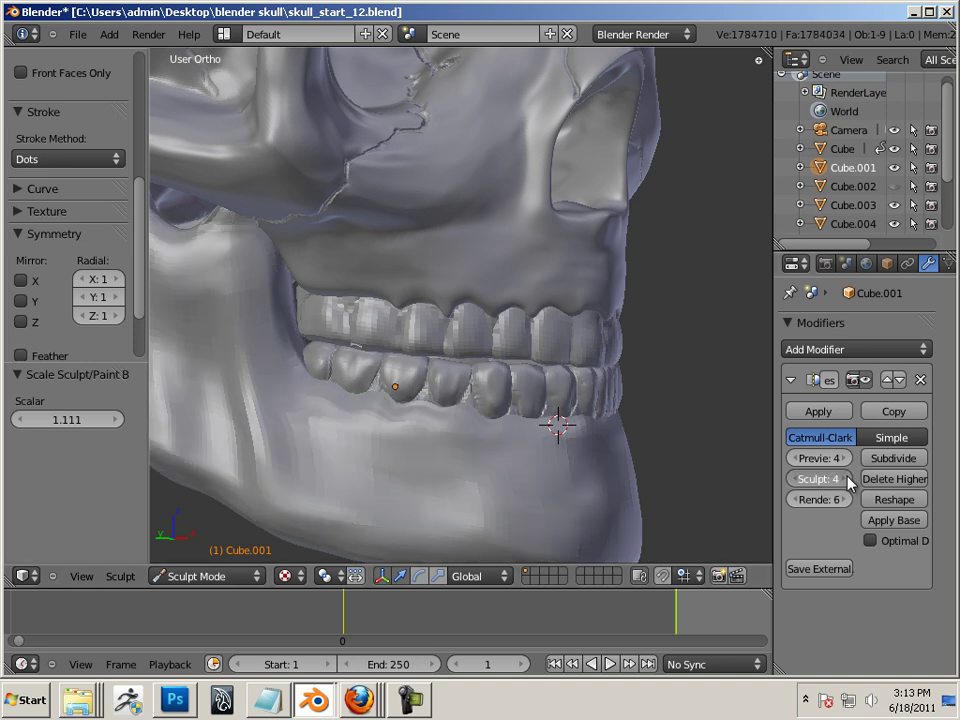
left_click(849, 479)
mouse_move(686, 482)
middle_mouse_down()
mouse_move(437, 469)
mouse_move(436, 430)
middle_mouse_up()
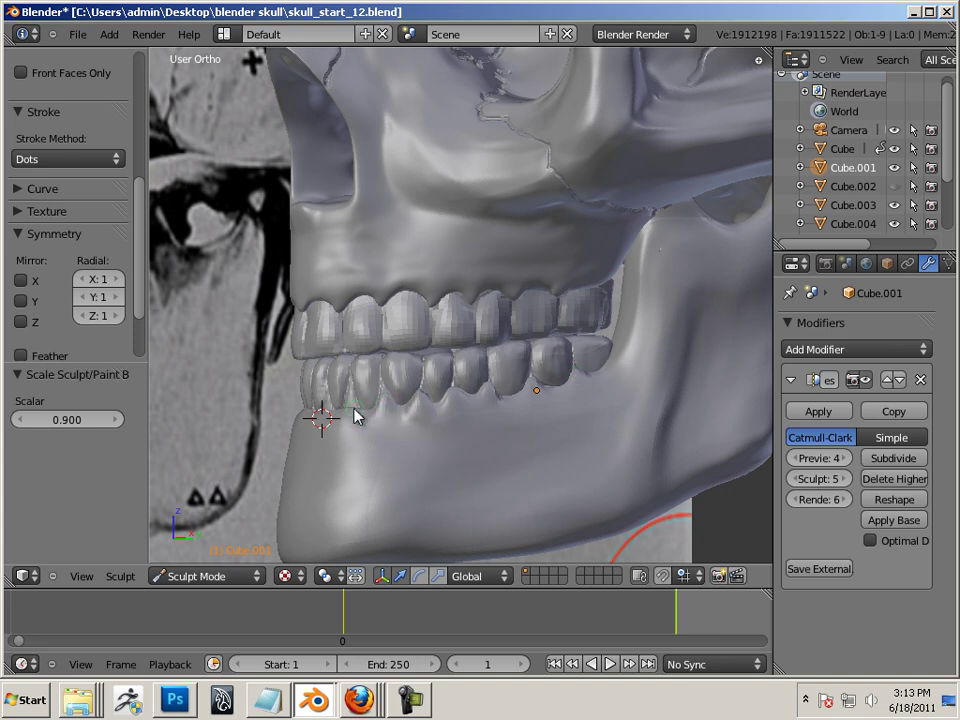
middle_click_drag(330, 468, 414, 456)
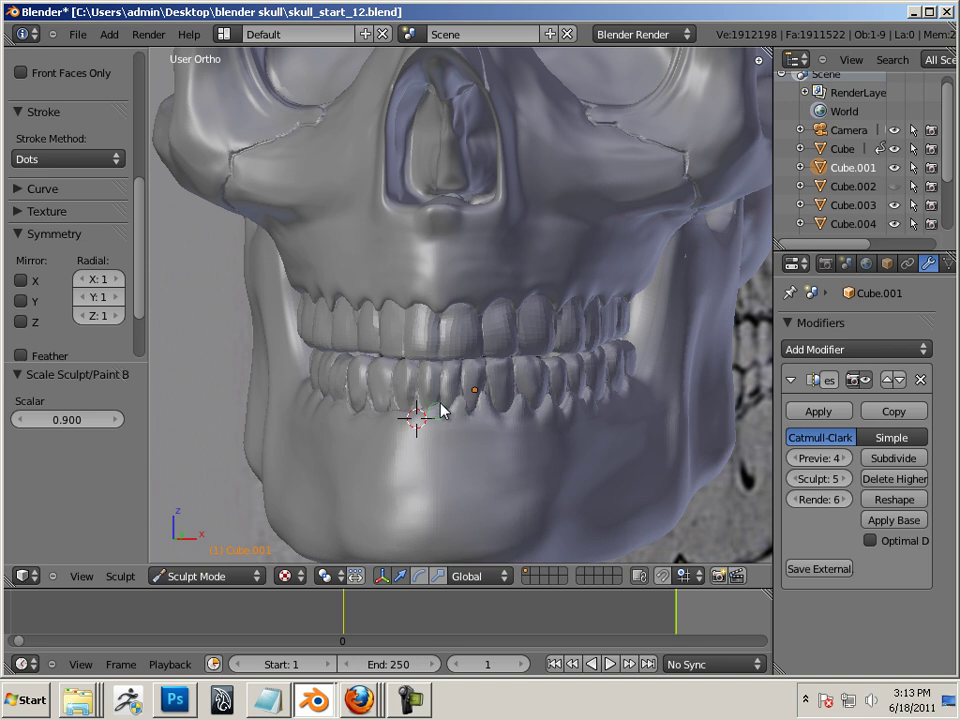
middle_click_drag(392, 456, 478, 418)
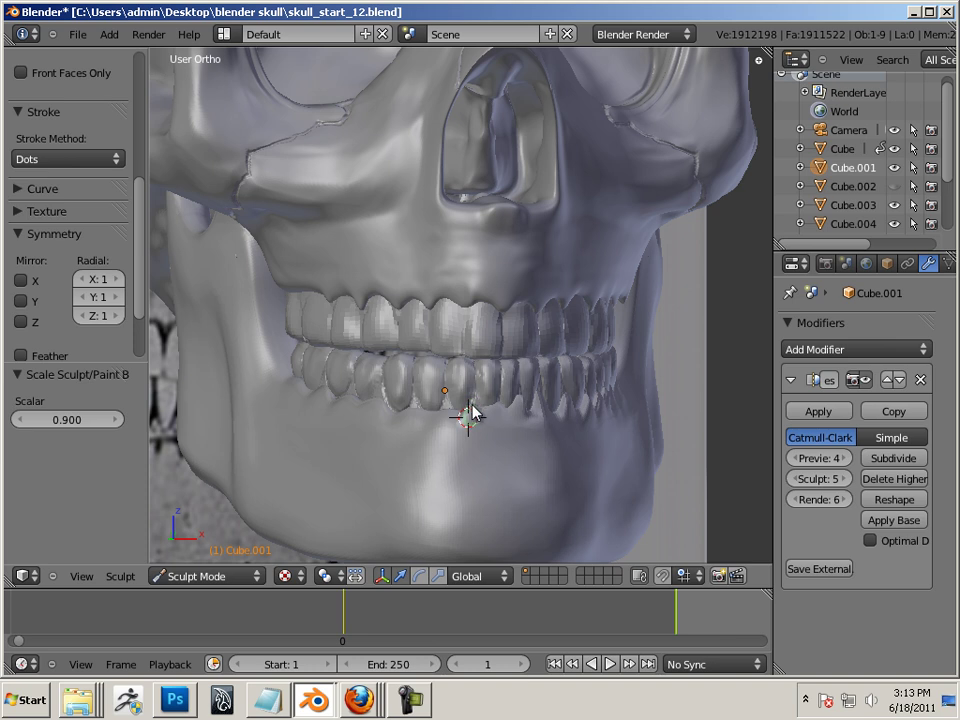
- Undo the last grab stroke and refine the scalloped bone edge around the lower front teeth and the other side
key("ctrl+z")
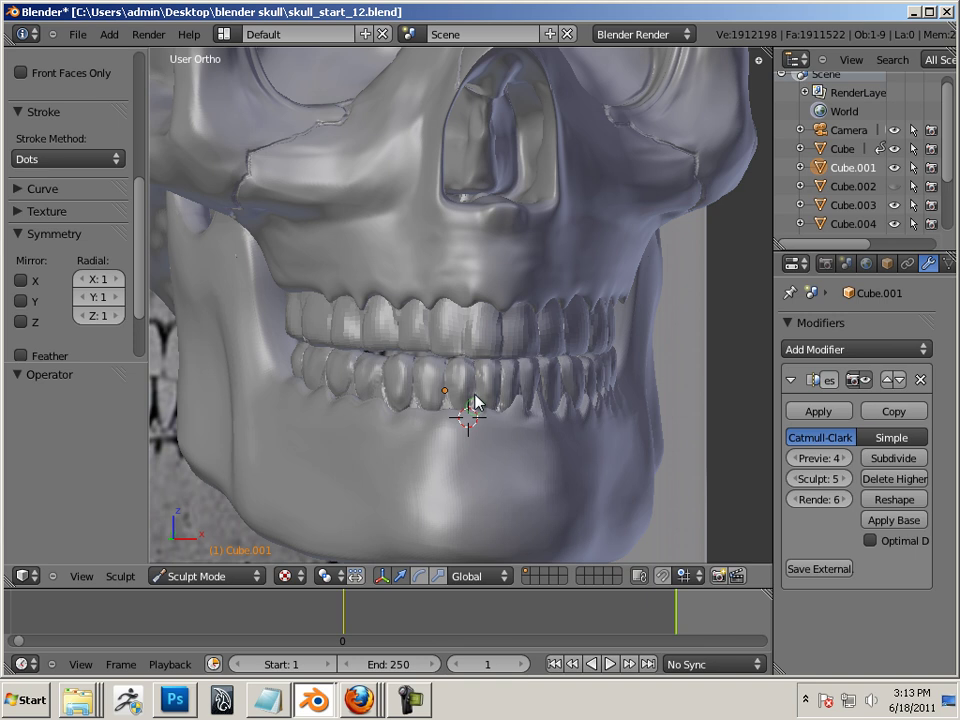
left_click(678, 462)
middle_click_drag(750, 386, 750, 403)
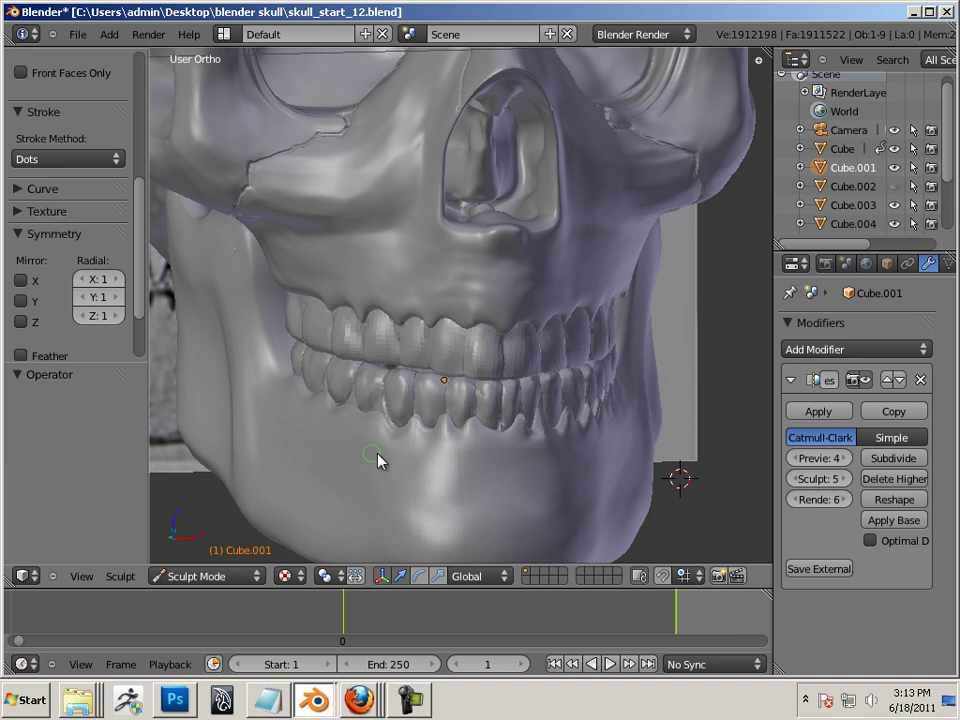
middle_click_drag(378, 461, 445, 430)
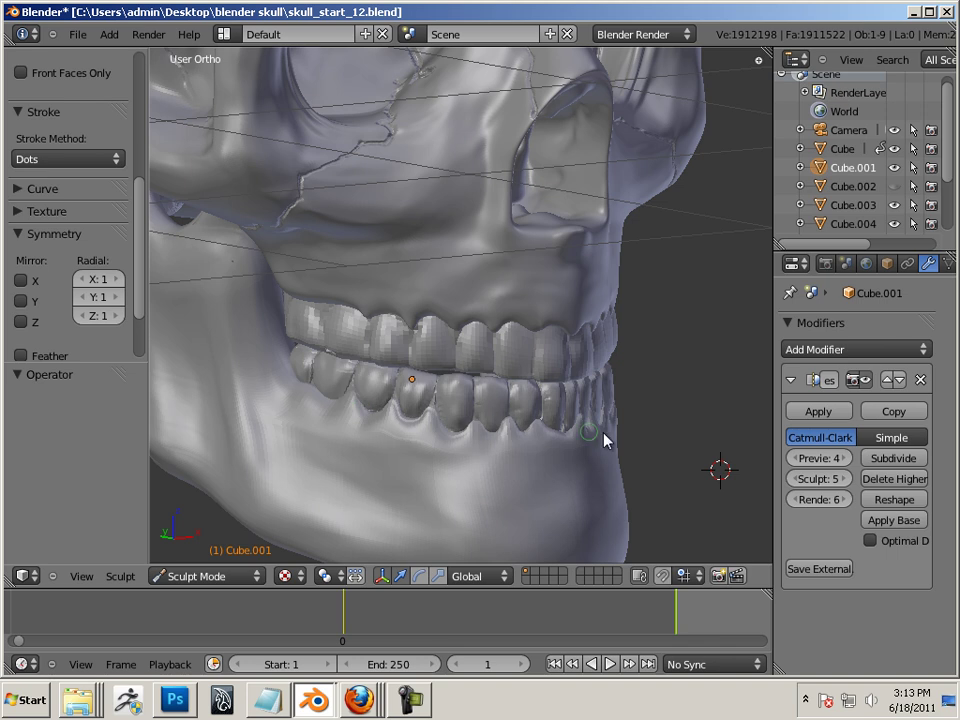
middle_click_drag(621, 424, 404, 413)
middle_click_drag(208, 448, 365, 424)
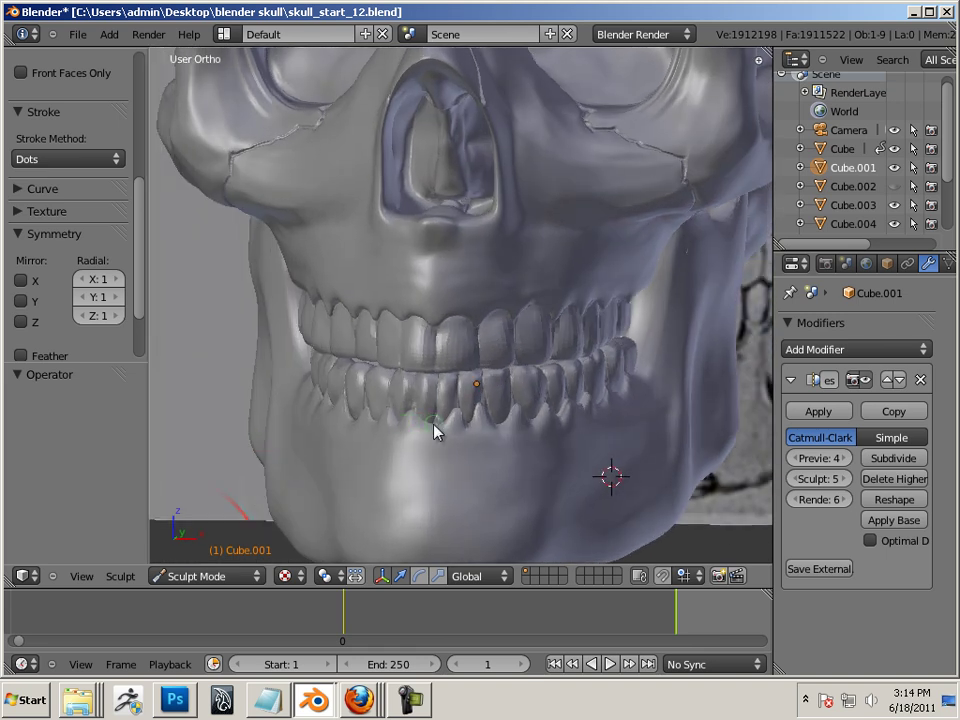
left_click_drag(437, 420, 459, 455)
key("bracketright")
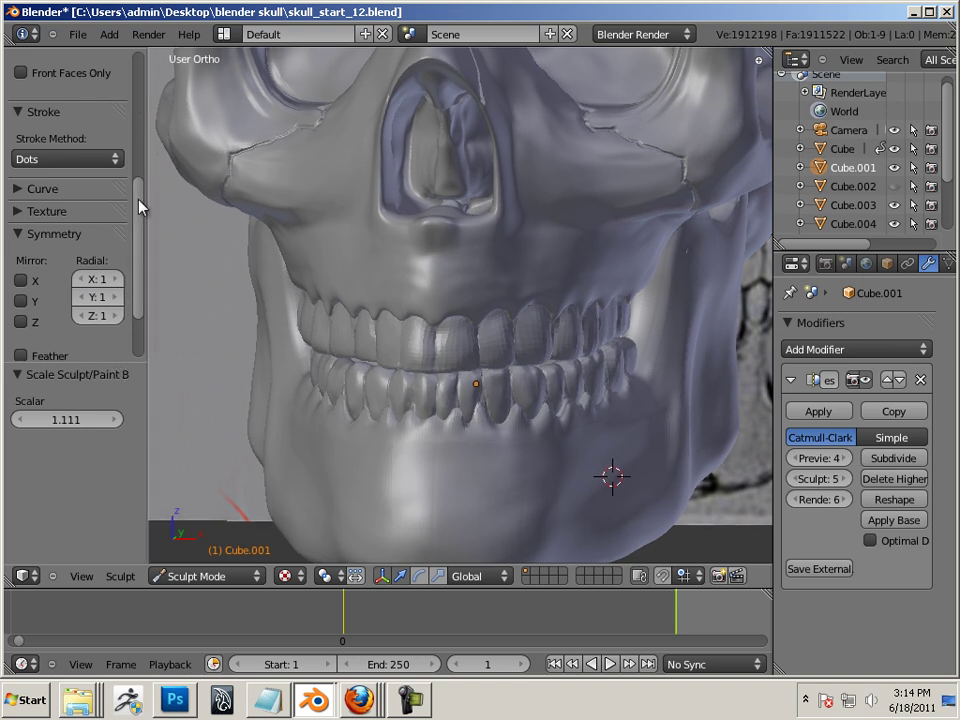
- Switch to the Smooth brush and soften the scalloped bone edge below the lower teeth on both sides
left_click_drag(139, 206, 145, 85)
scroll(142, 85, "up", 1)
left_click(68, 120)
left_click(672, 355)
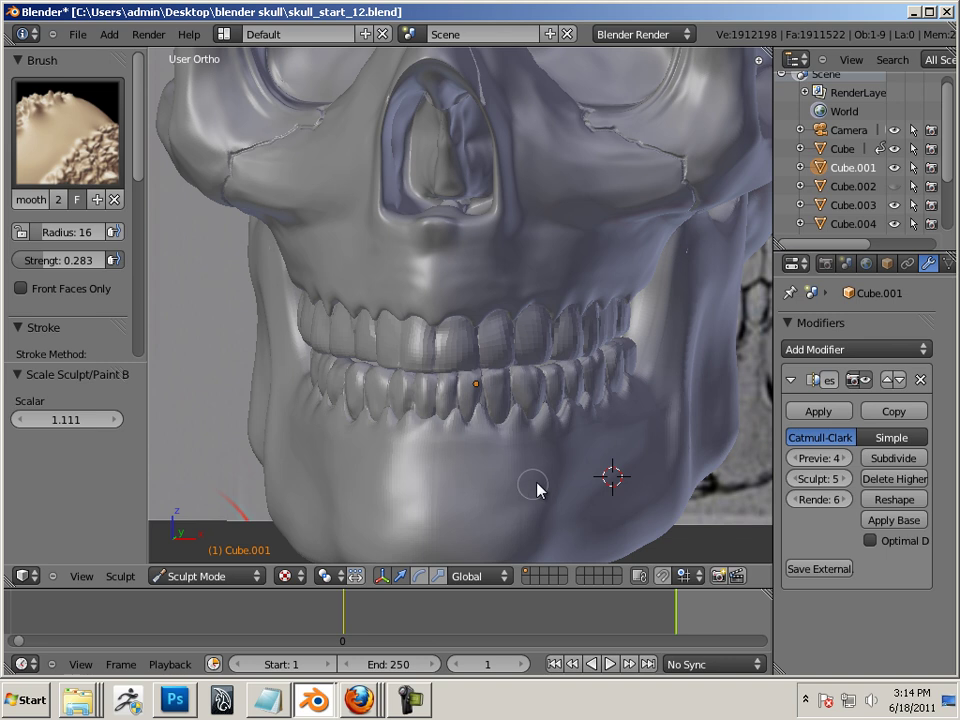
middle_click_drag(538, 489, 402, 415)
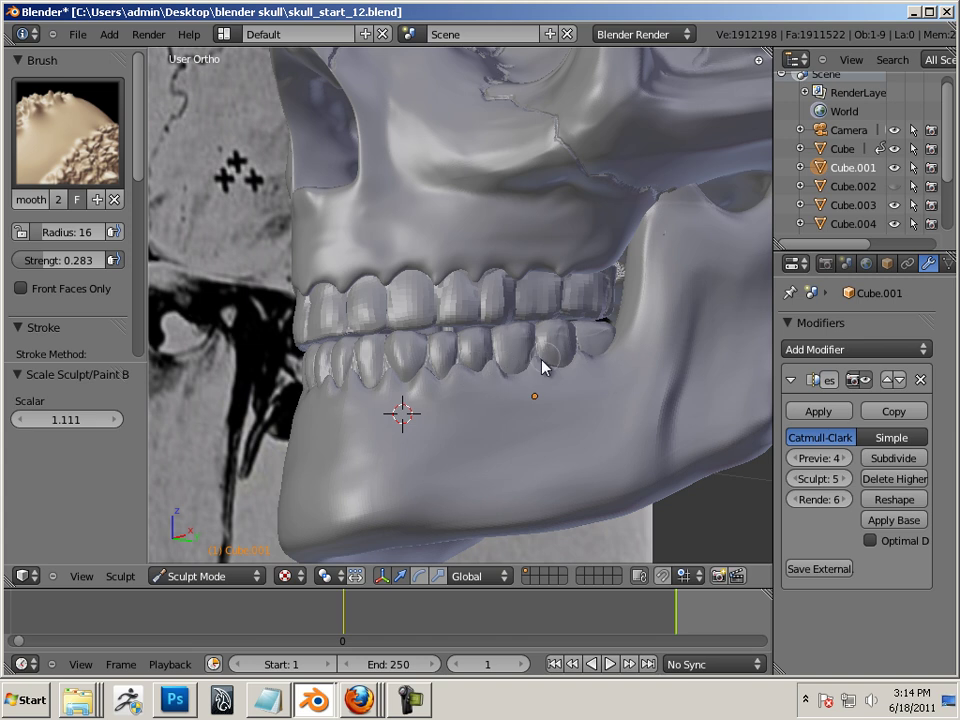
middle_click_drag(414, 420, 467, 420)
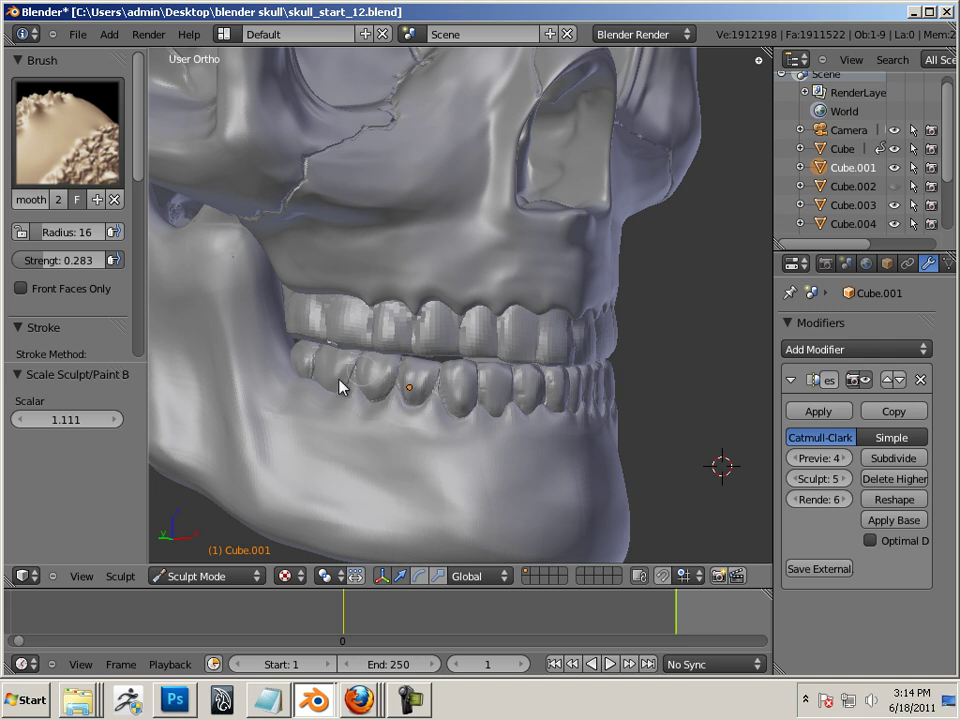
middle_click_drag(516, 424, 459, 422)
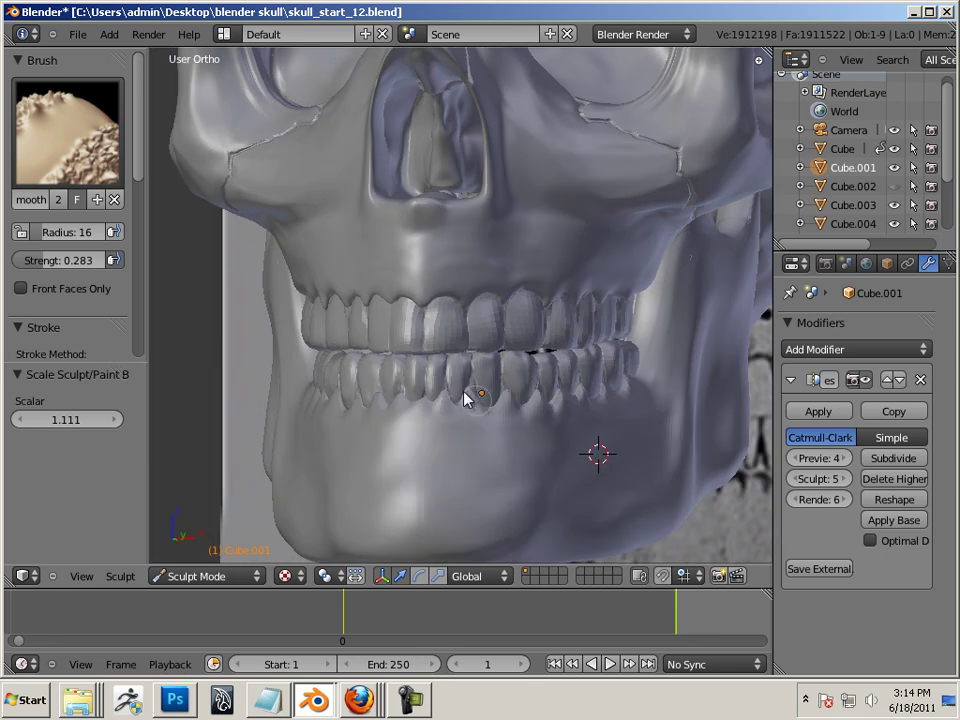
- Switch back to the Grab brush, reduce its radius to 10, and touch up the bone edge below the lower front teeth
left_click(72, 168)
left_click(693, 240)
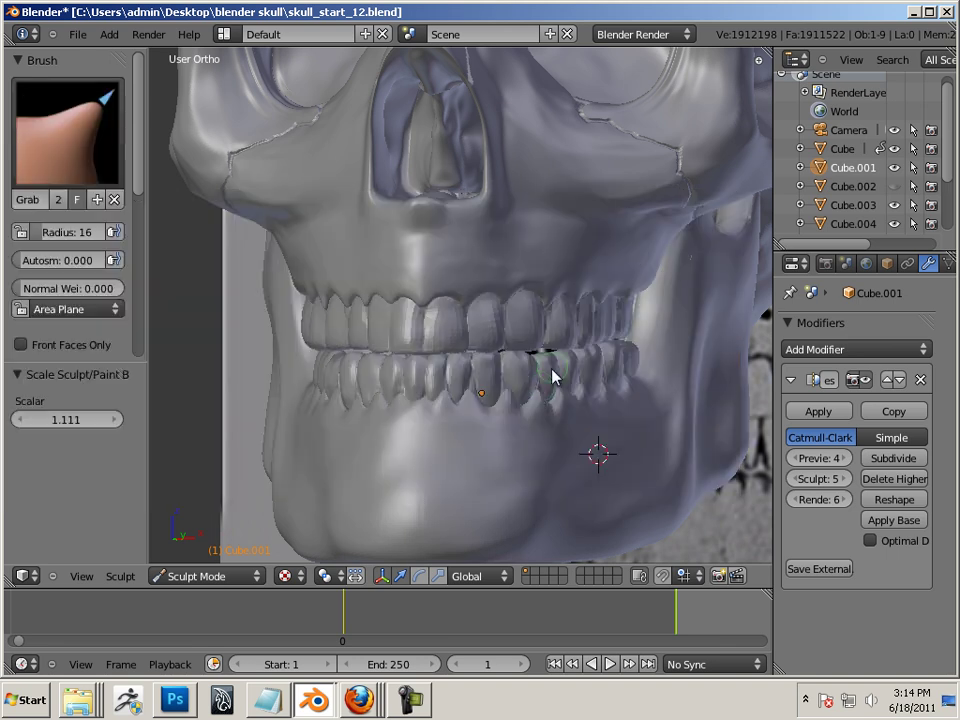
key("f")
left_click(484, 405)
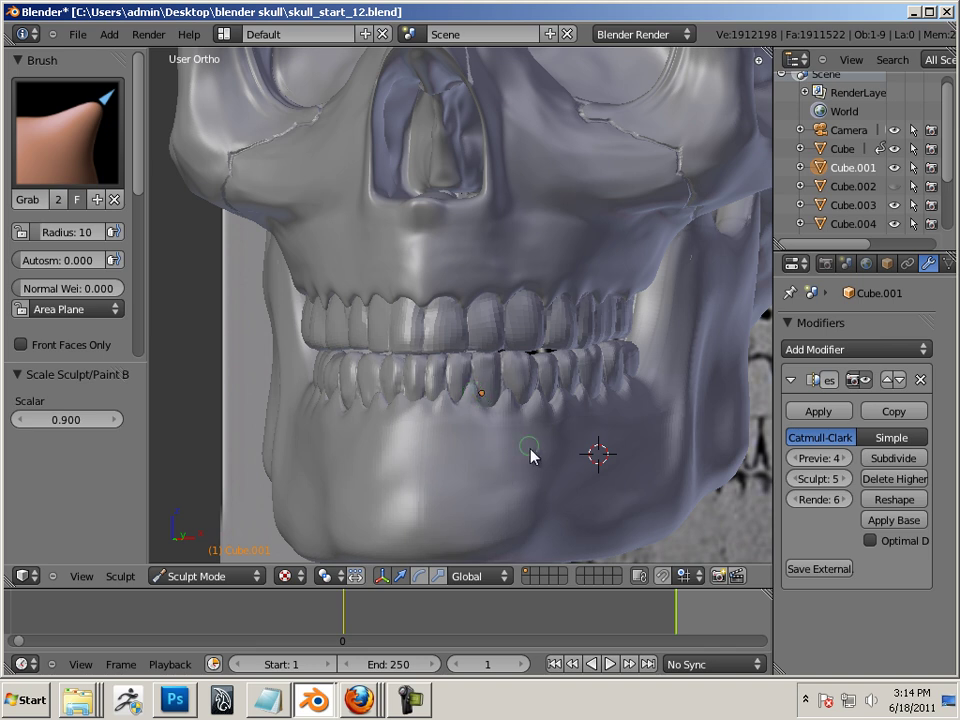
- Flatten the lower jaw's bone edge beneath the teeth all around, using the Flatten/Contrast brush with its radius increased to 15
scroll(476, 461, "down", 2)
mouse_move(476, 461)
middle_mouse_down()
mouse_move(467, 456)
mouse_move(467, 482)
mouse_move(480, 484)
middle_mouse_up()
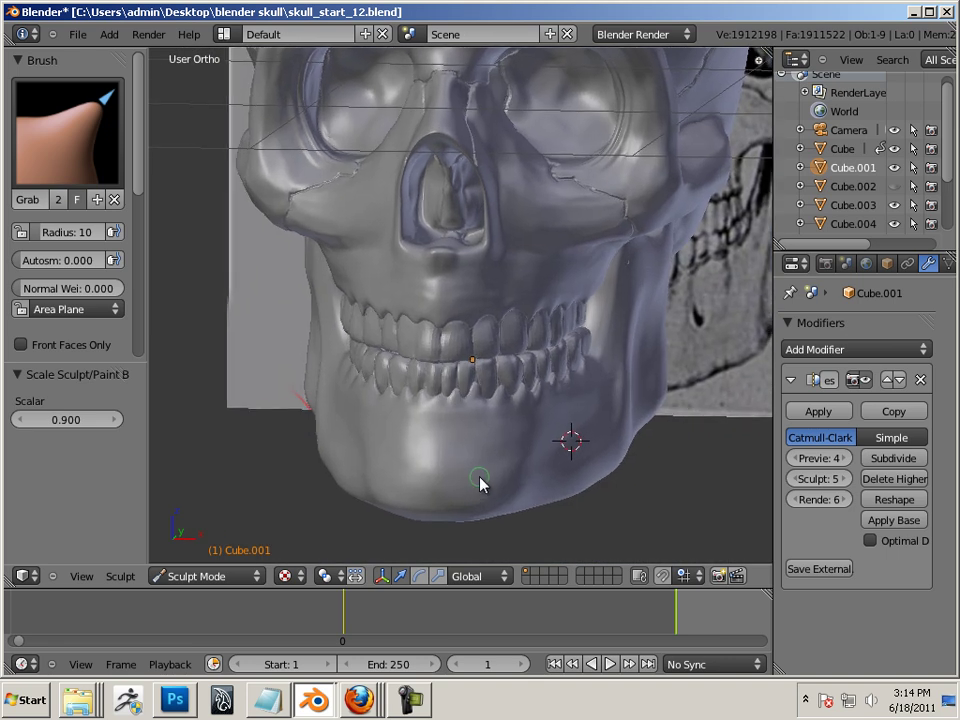
left_click(66, 130)
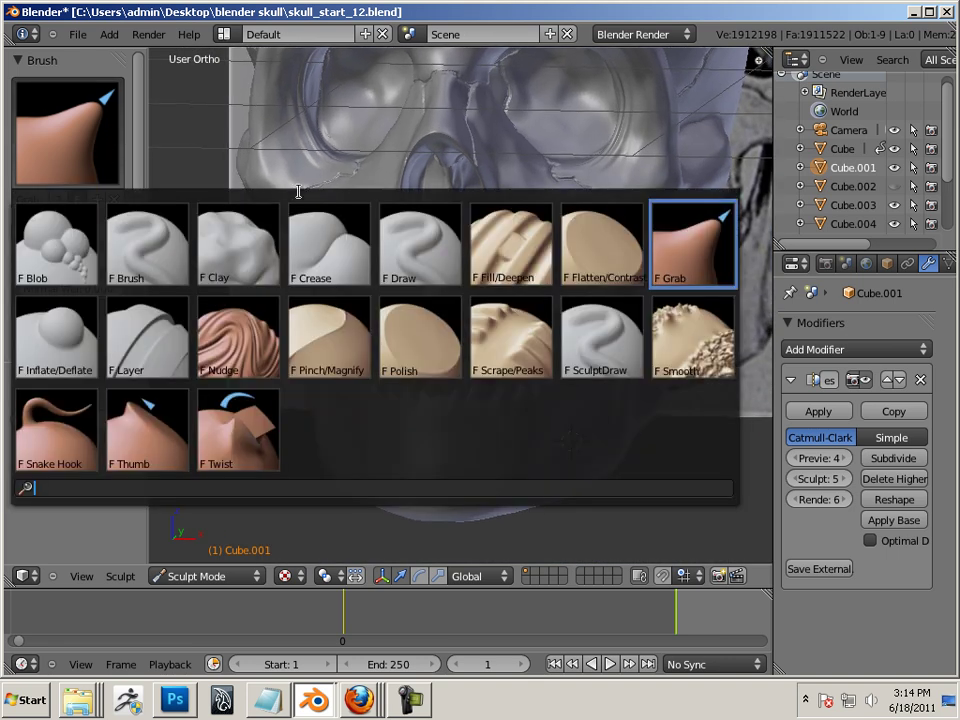
left_click(610, 240)
key("bracketright")
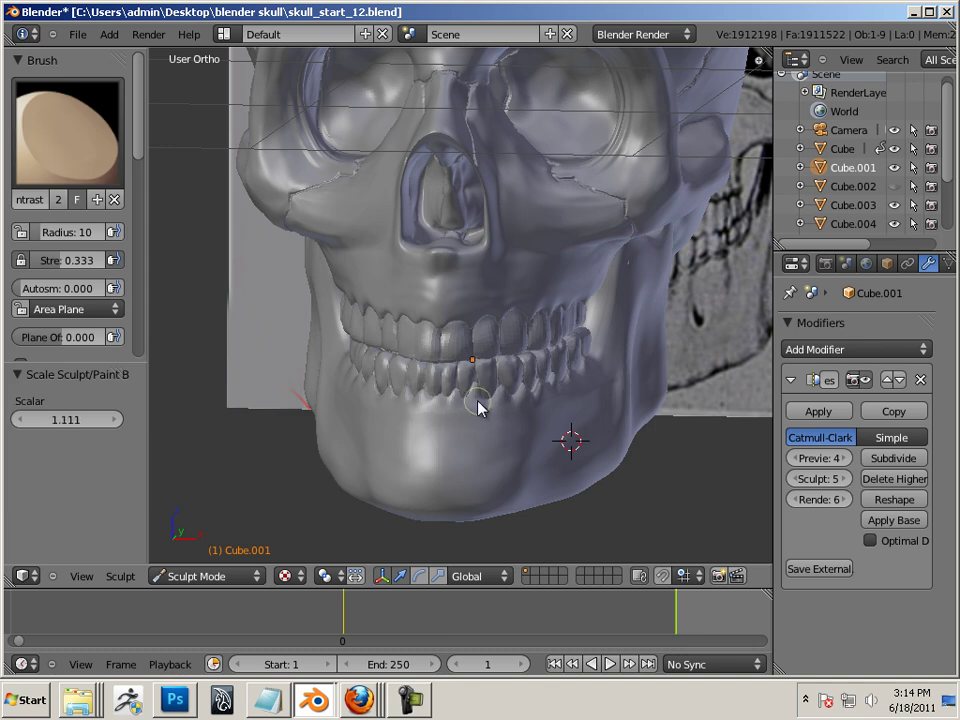
key("bracketright")
key("bracketright")
key("bracketright")
key("bracketright")
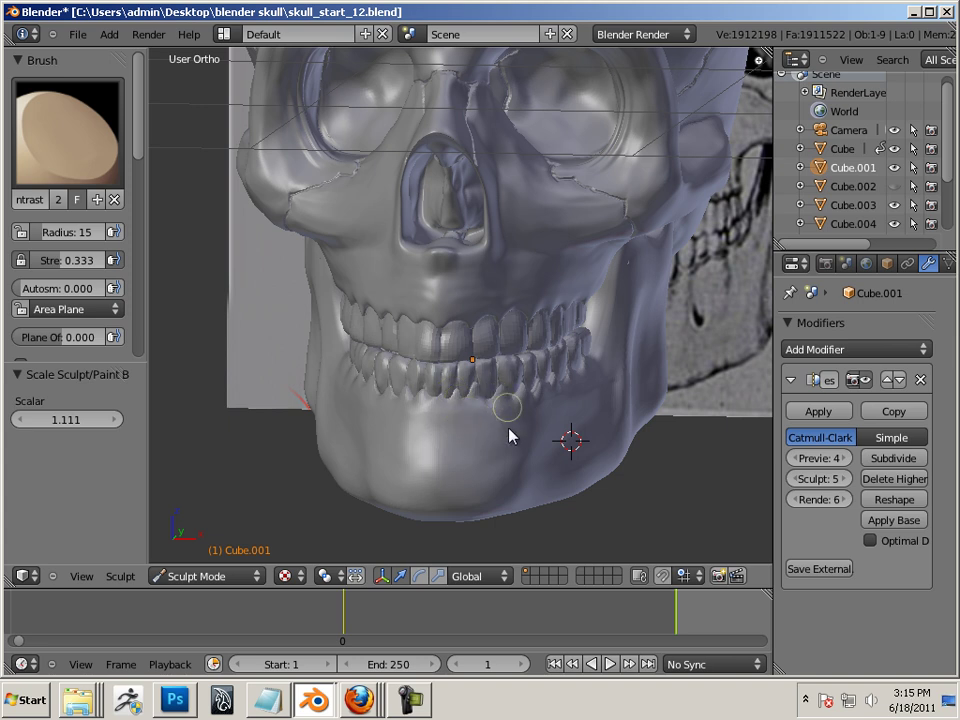
middle_click_drag(615, 521, 551, 424)
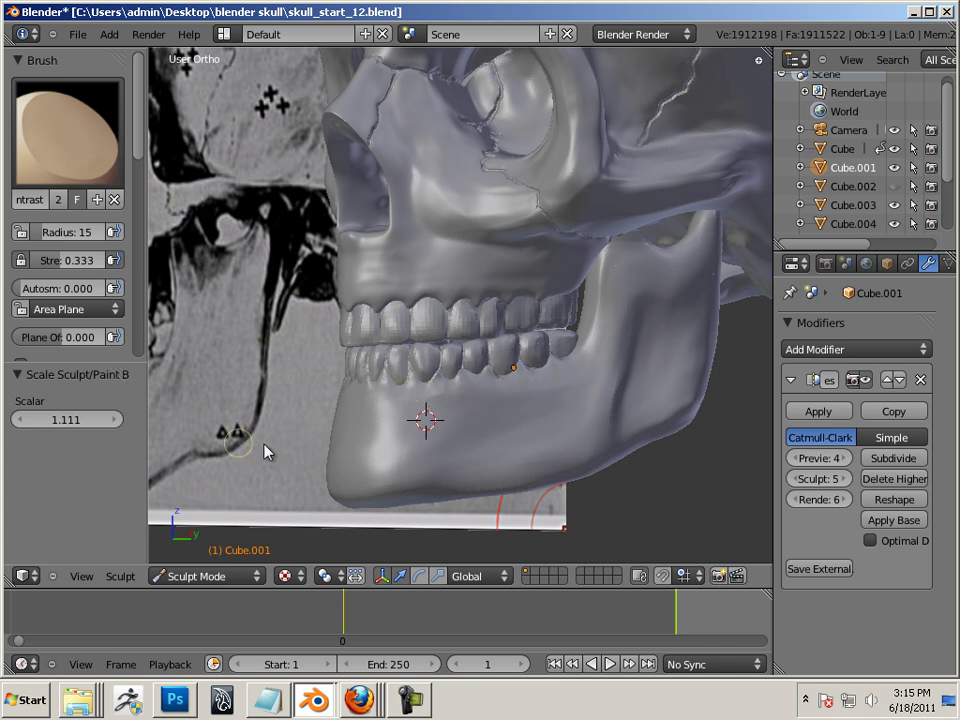
middle_click_drag(266, 450, 472, 441)
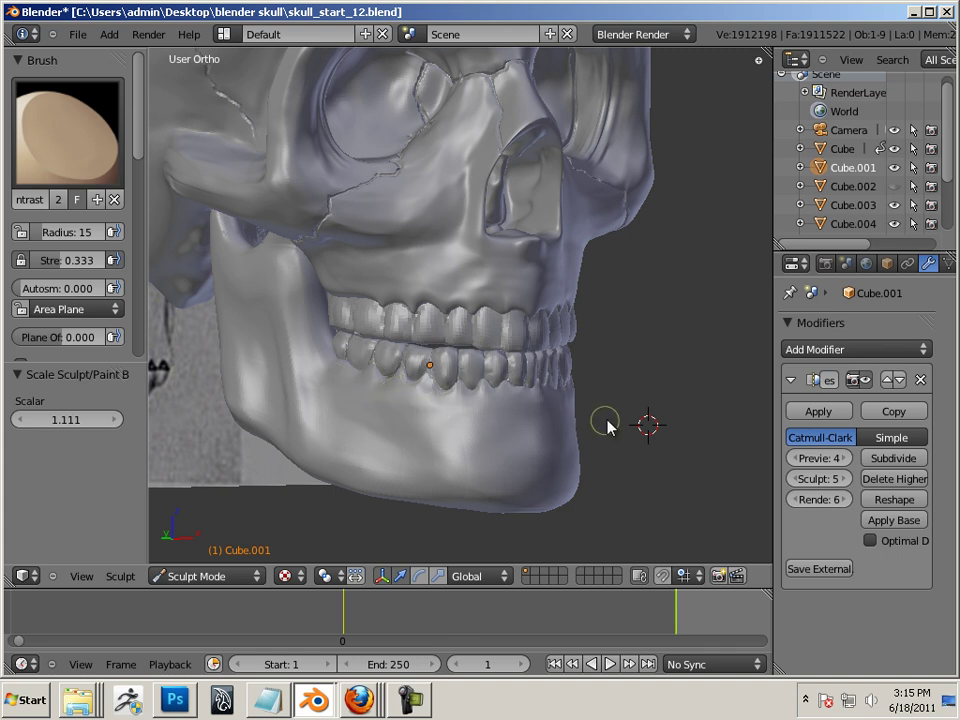
- Increase the Flatten/Contrast brush radius to 28 and flatten the front surface of the lower jaw around the chin
middle_click_drag(606, 422, 456, 407)
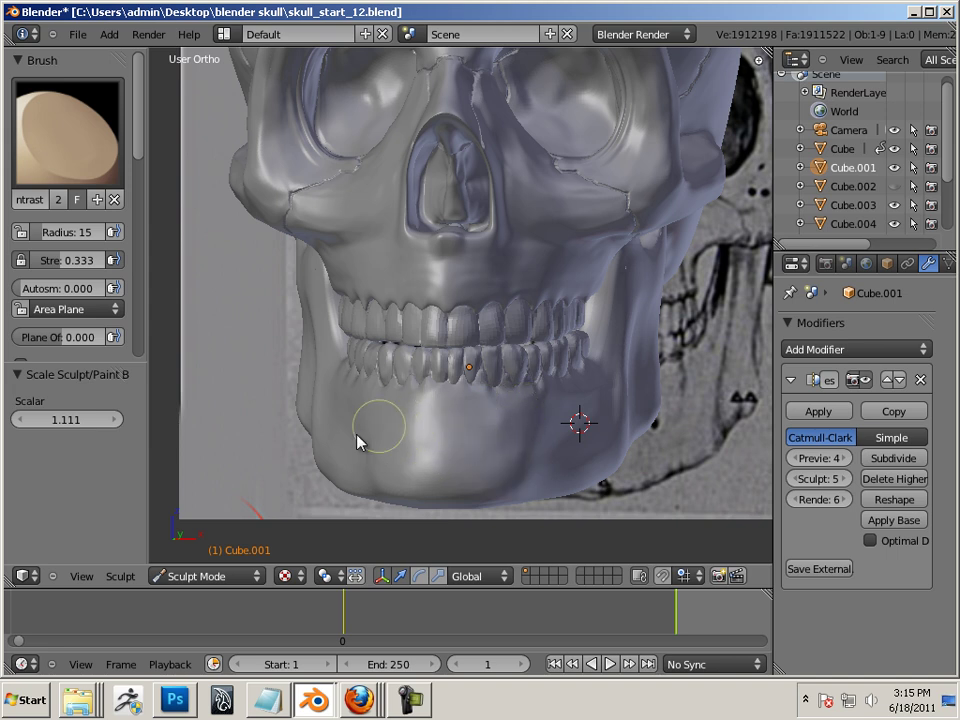
key("f")
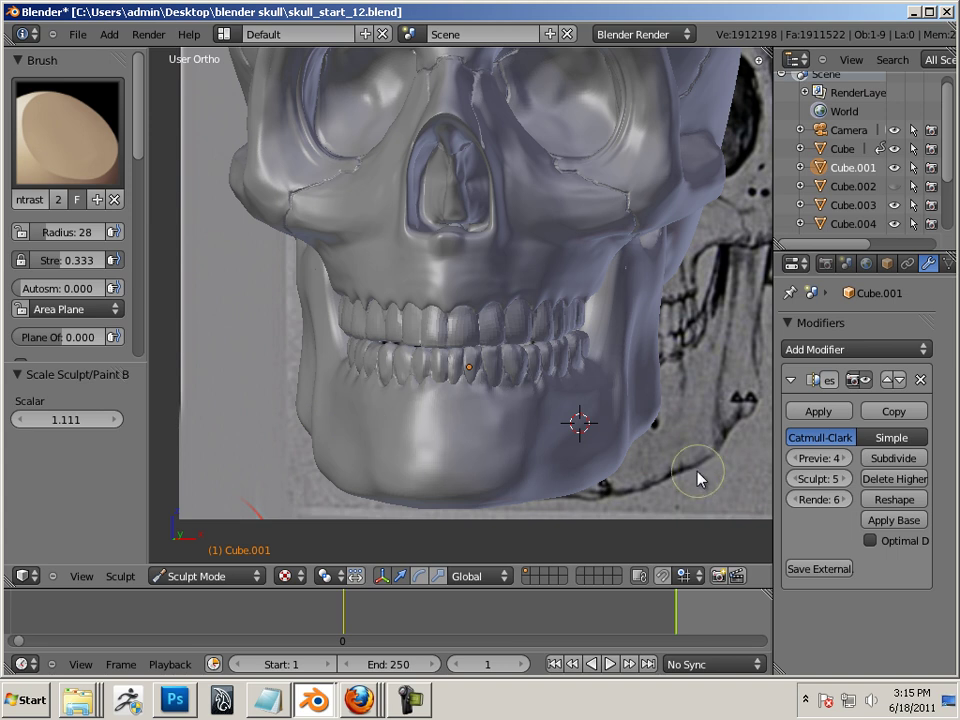
mouse_move(696, 465)
middle_mouse_down()
mouse_move(639, 465)
mouse_move(557, 443)
middle_mouse_up()
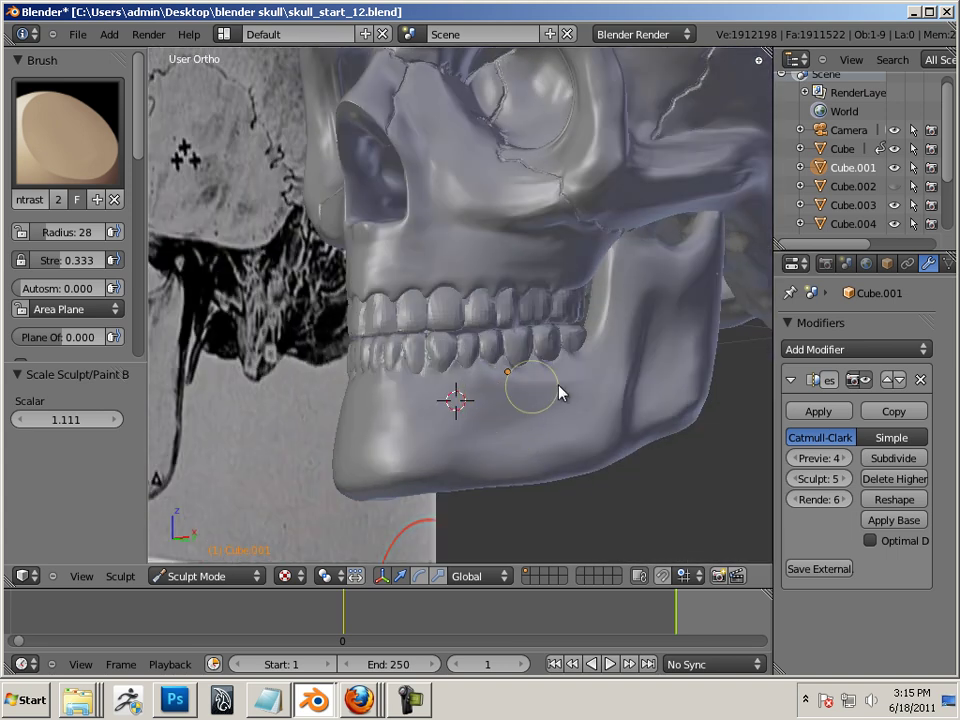
- Reduce the brush radius to 17 and flatten the sides, rear branches and lower edge of the jawbone
key("bracketleft")
key("bracketleft")
key("bracketleft")
key("bracketleft")
key("f")
left_click(311, 471)
mouse_move(246, 439)
middle_mouse_down()
mouse_move(437, 457)
mouse_move(450, 417)
middle_mouse_up()
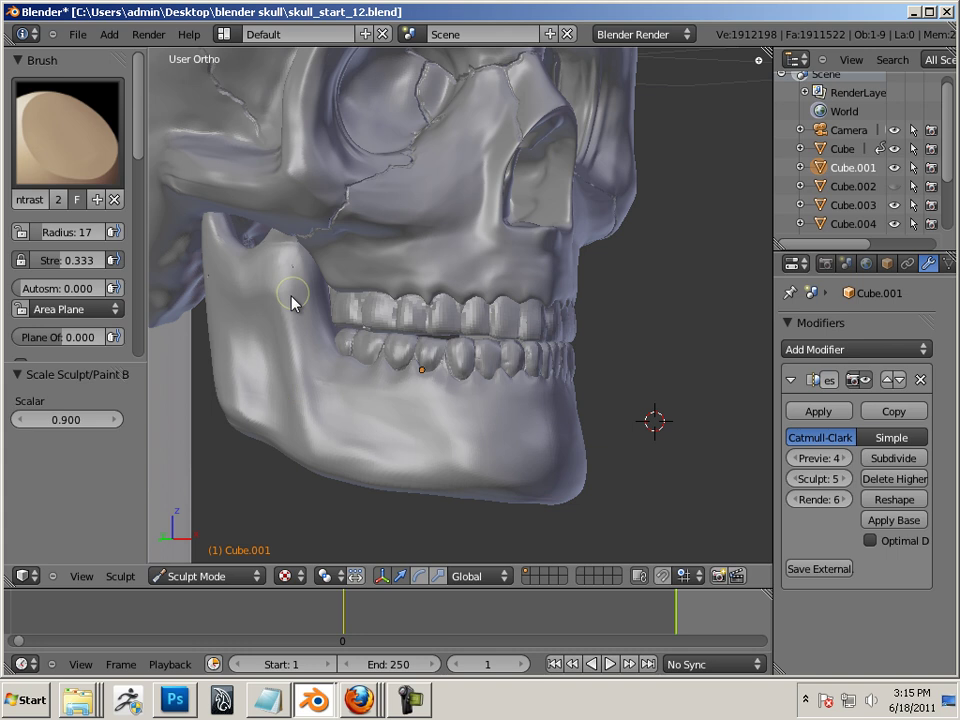
middle_click_drag(551, 407, 500, 400)
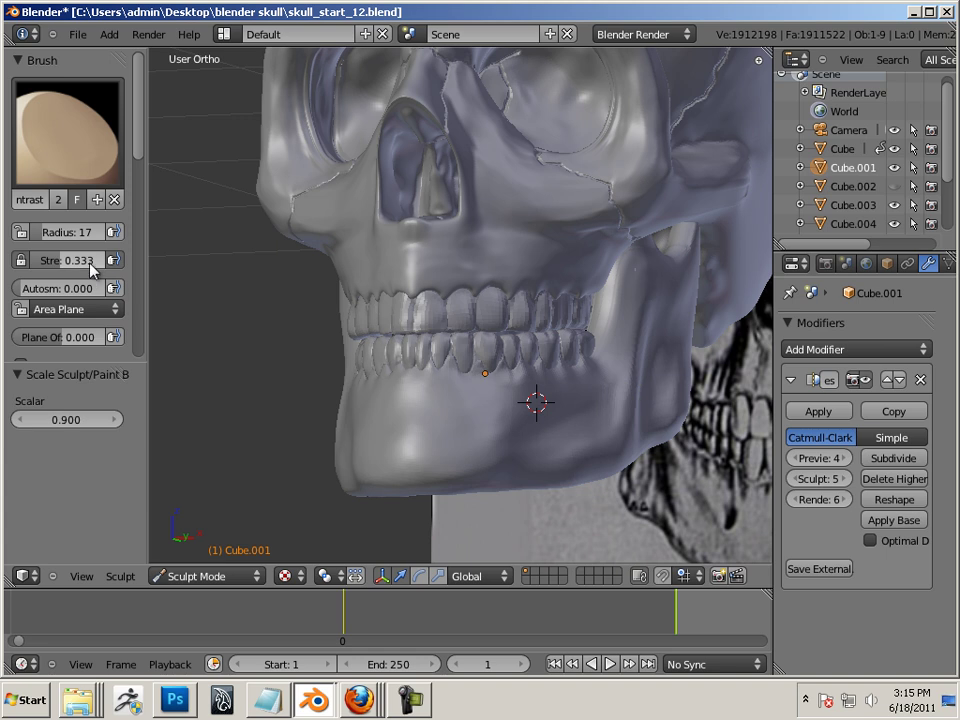
middle_click_drag(282, 476, 548, 336)
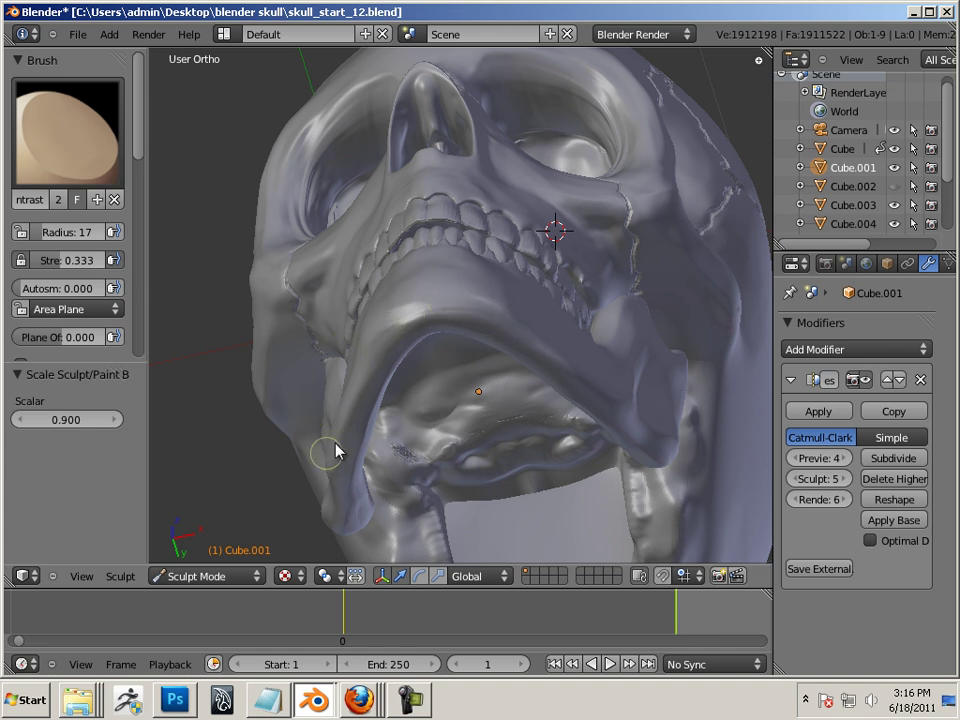
- Leave sculpting of the lower jaw, put the upper skull object in Sculpt Mode and set its Multires sculpt level to 6
middle_click_drag(197, 486, 267, 540)
scroll(364, 429, "down", 5)
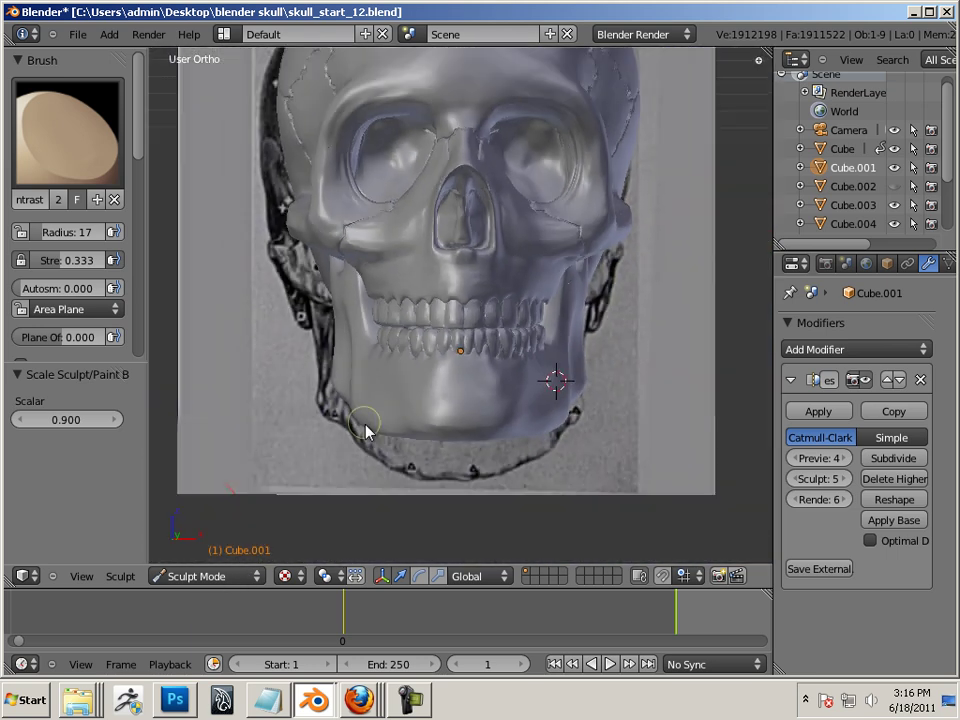
middle_click_drag(531, 476, 508, 488)
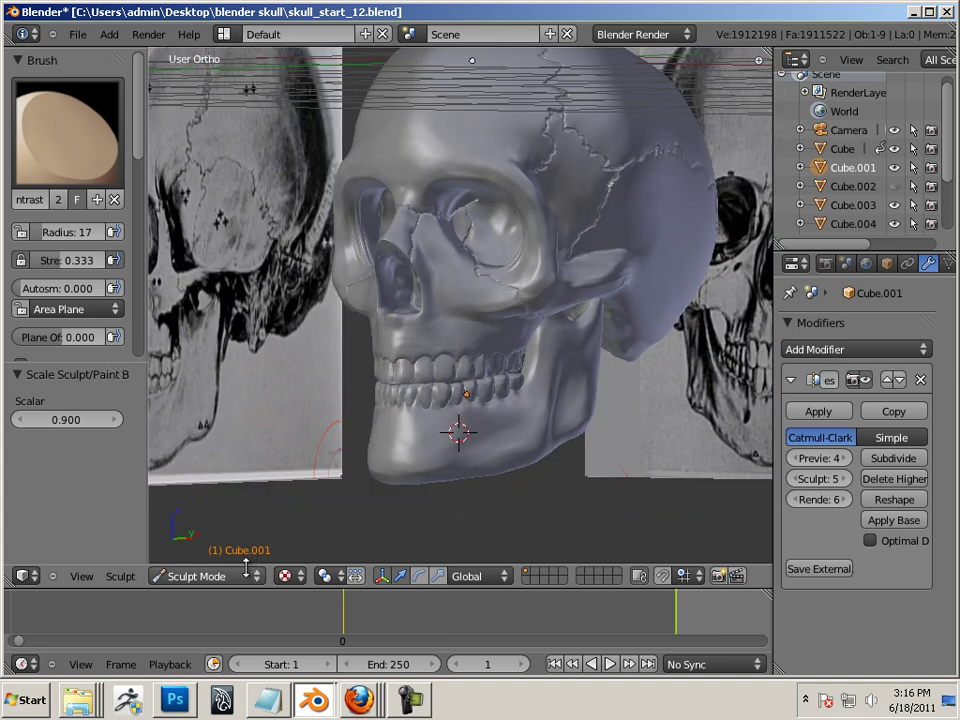
left_click(240, 575)
left_click(190, 557)
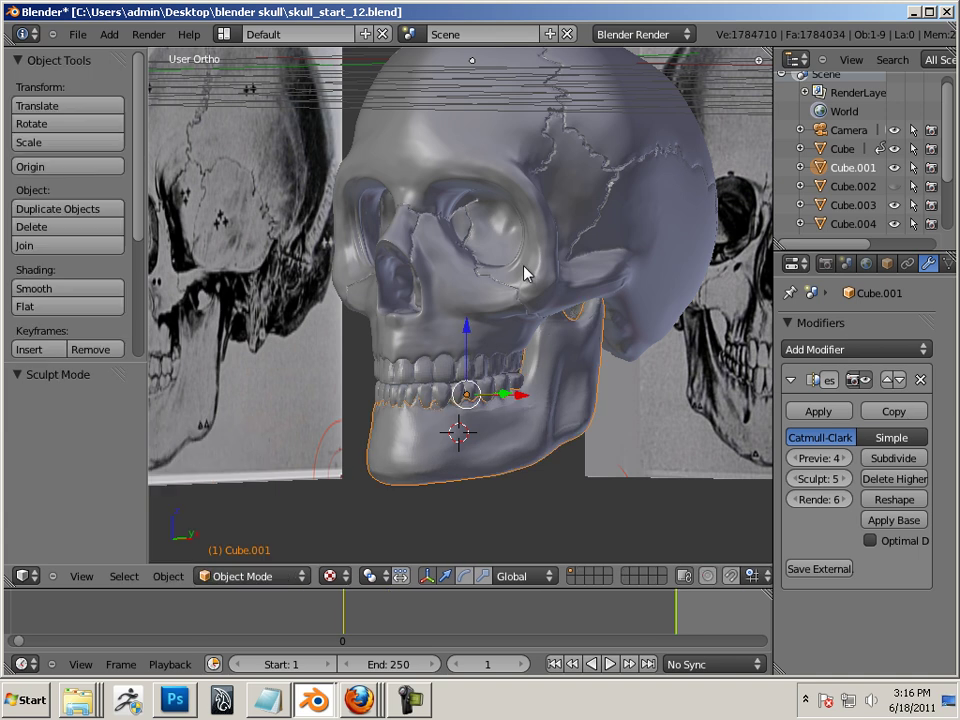
right_click(502, 311)
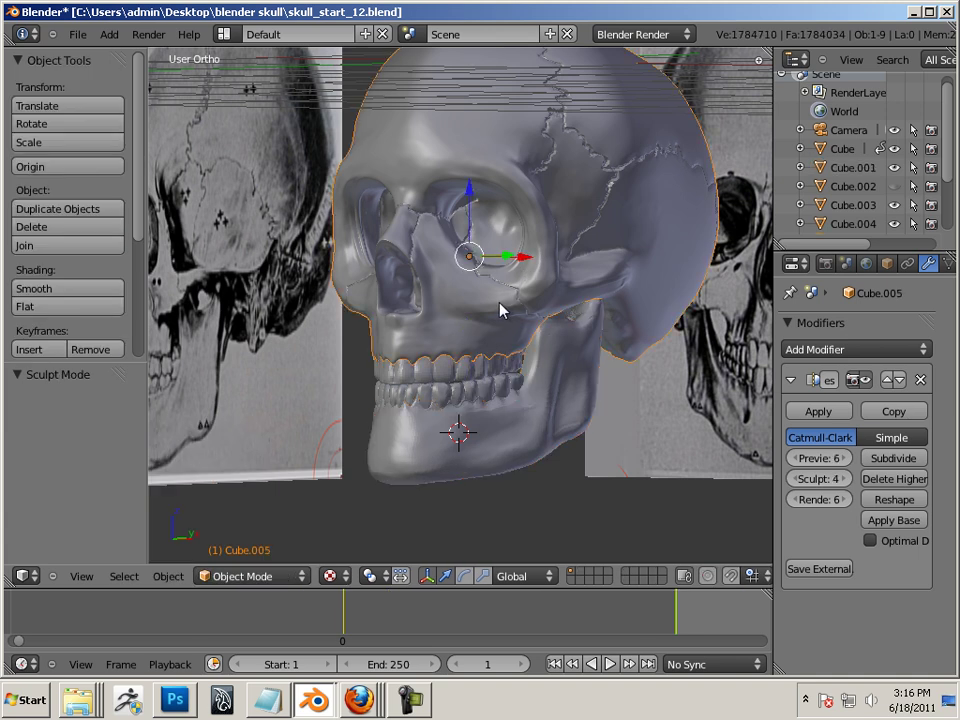
left_click(270, 576)
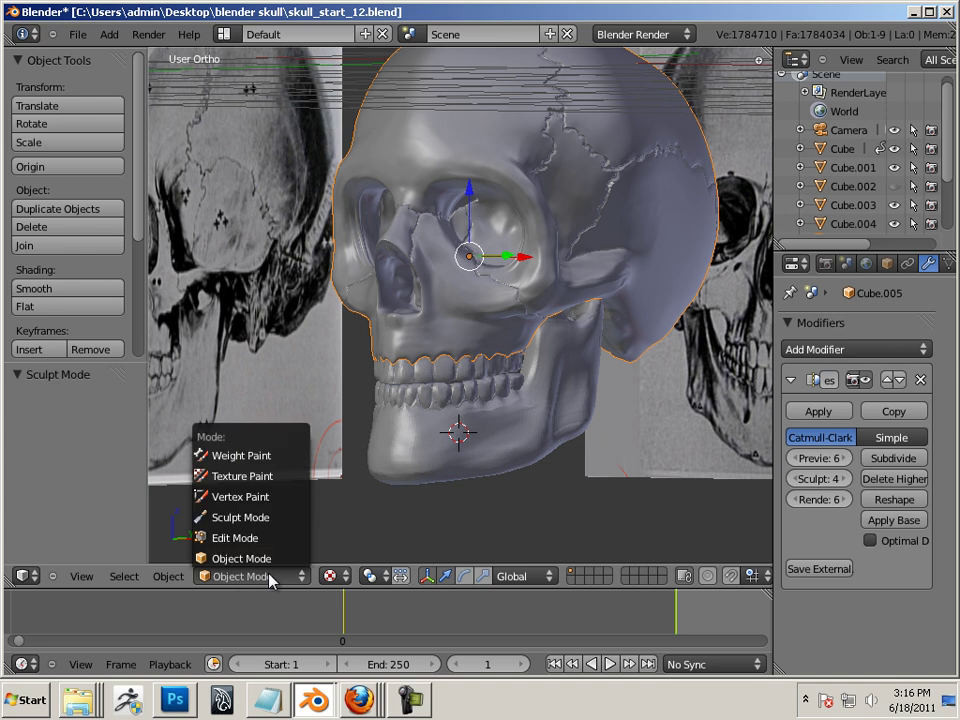
left_click(240, 517)
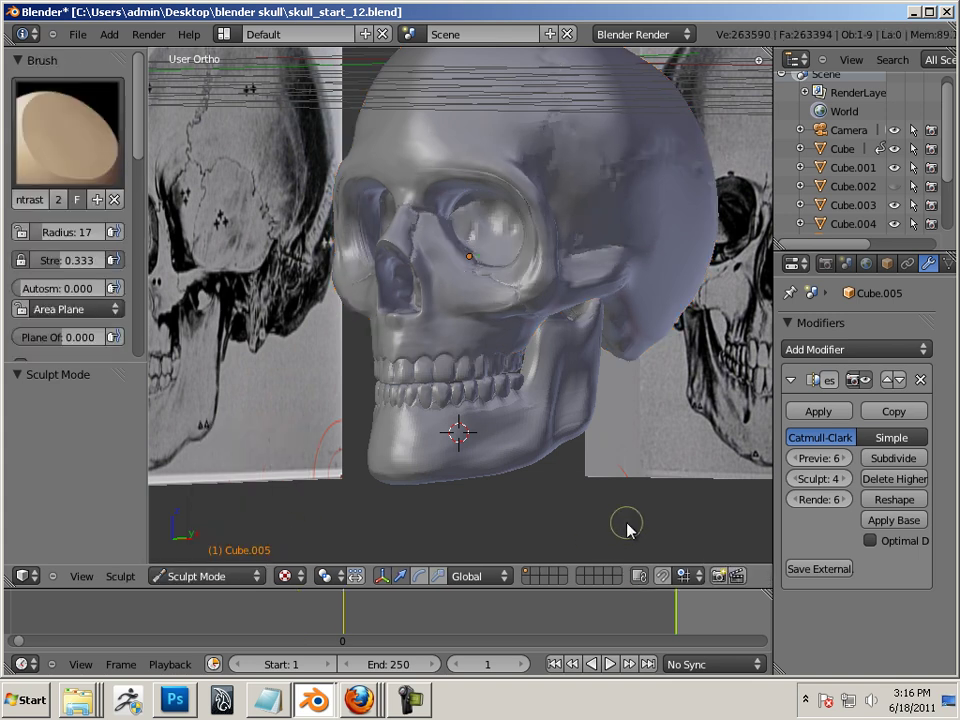
left_click(848, 479)
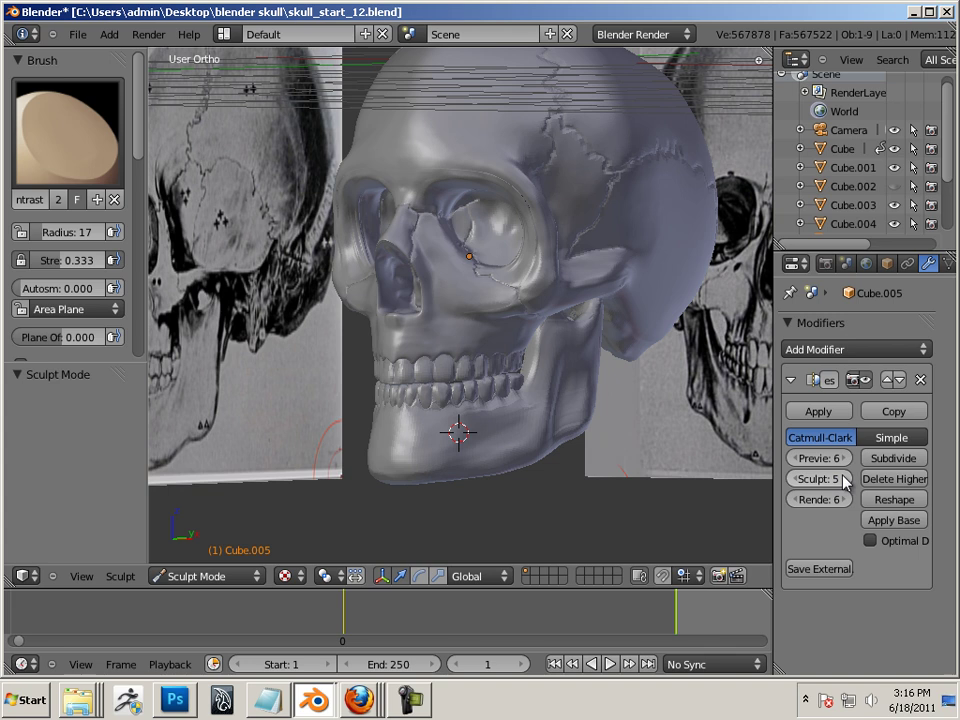
key("Page_Up")
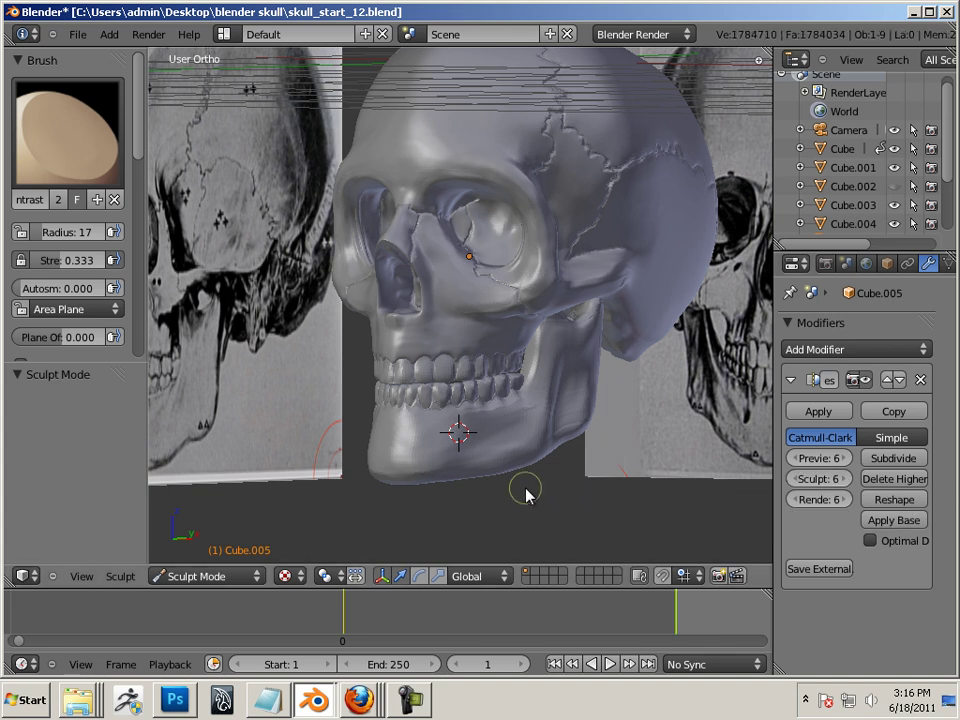
- Flatten the cheekbones, temples and outer rims of the eye sockets on both sides of the skull
middle_click_drag(514, 522, 568, 542)
scroll(569, 521, "up", 3)
middle_click_drag(567, 494, 406, 482)
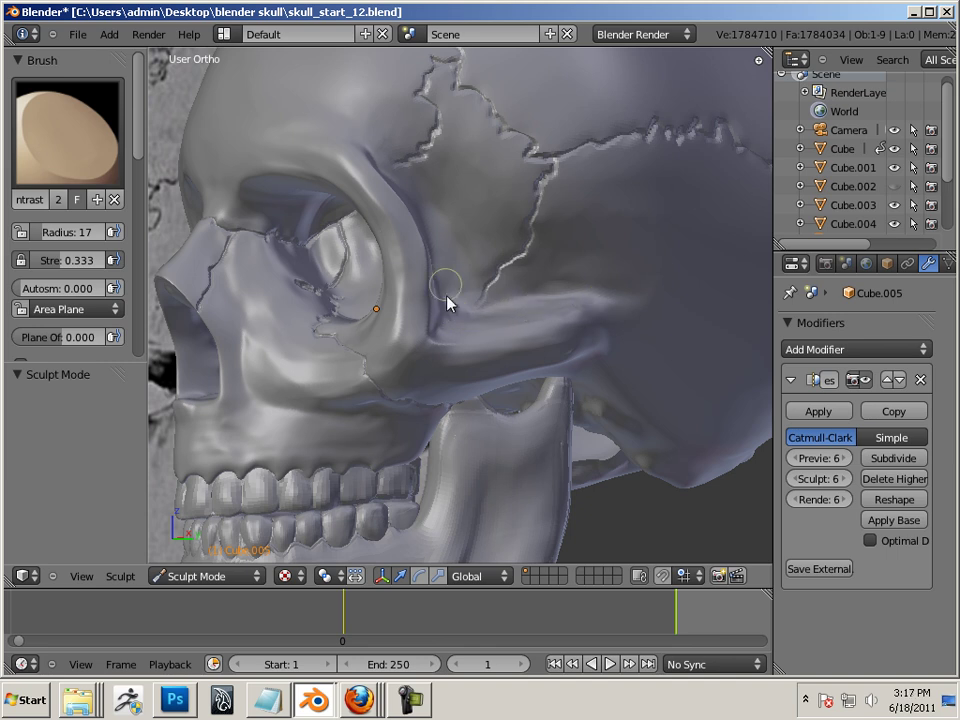
mouse_move(265, 369)
middle_mouse_down()
mouse_move(358, 390)
mouse_move(564, 392)
mouse_move(474, 338)
middle_mouse_up()
mouse_move(345, 321)
middle_mouse_down()
mouse_move(319, 386)
mouse_move(360, 390)
mouse_move(372, 352)
middle_mouse_up()
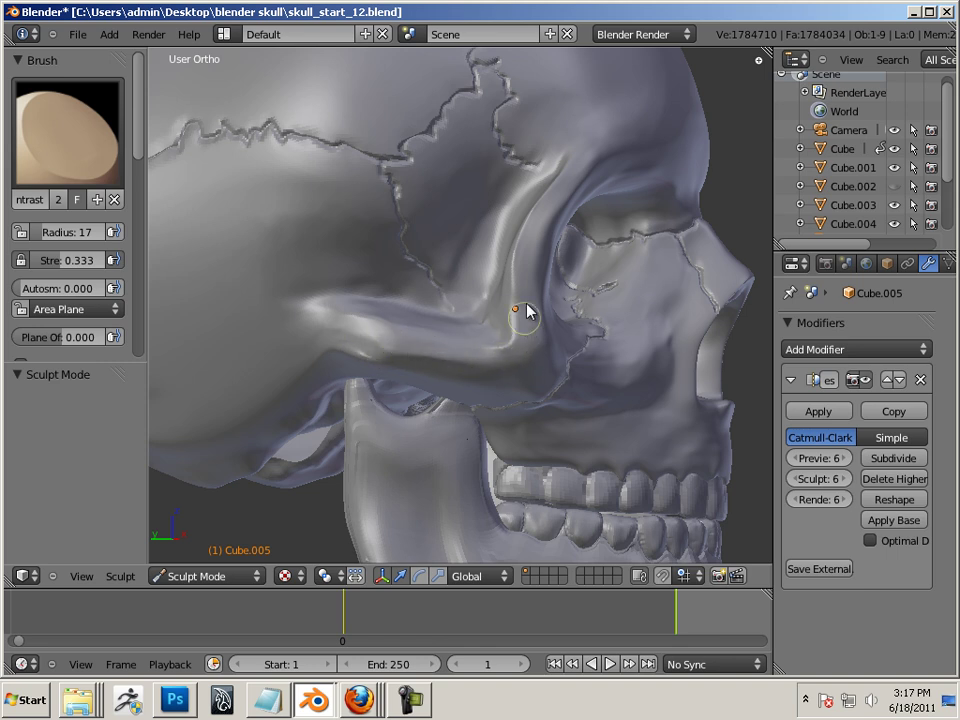
middle_click_drag(384, 336, 302, 379)
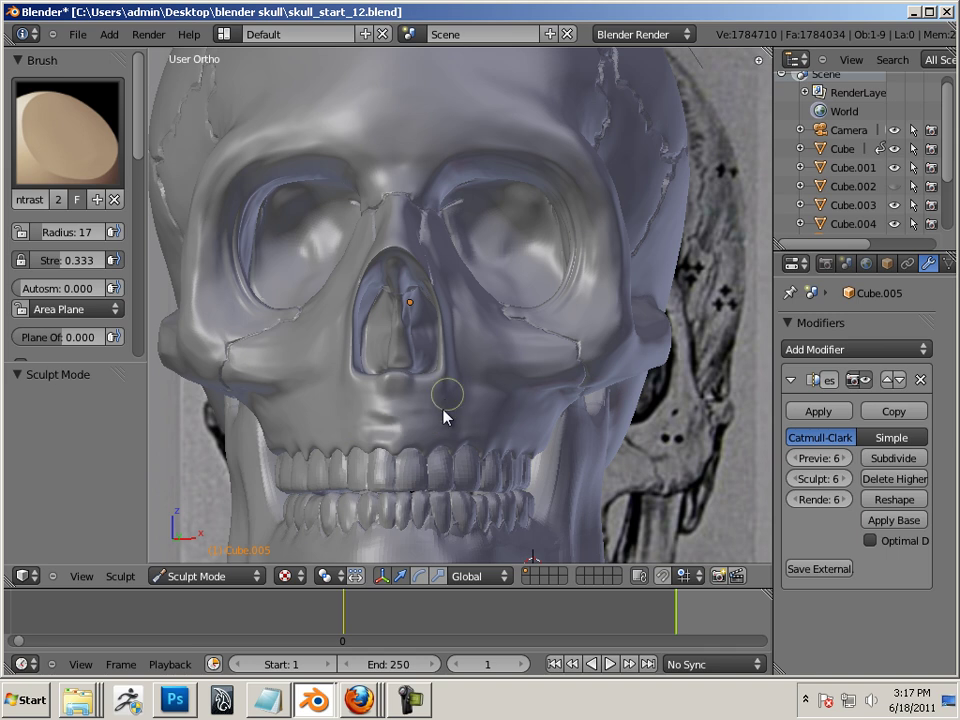
- Flatten the upper jaw bone between the nose opening and the upper teeth on both sides, lowering the brush strength to 0.189
left_click_drag(447, 418, 321, 377)
left_click_drag(53, 262, 46, 262)
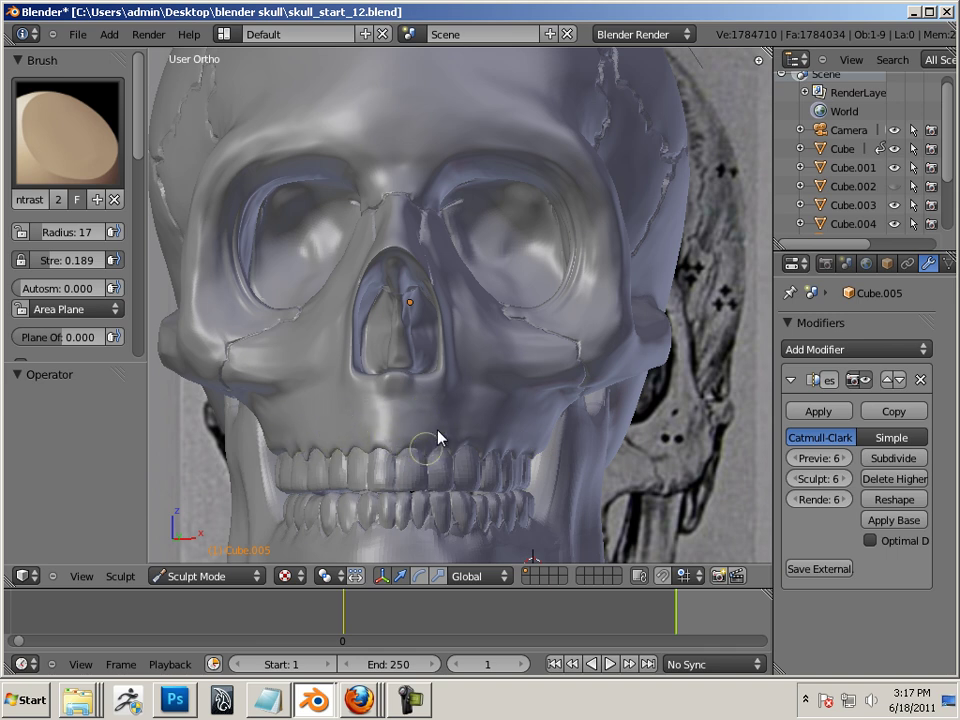
middle_click_drag(521, 489, 343, 470)
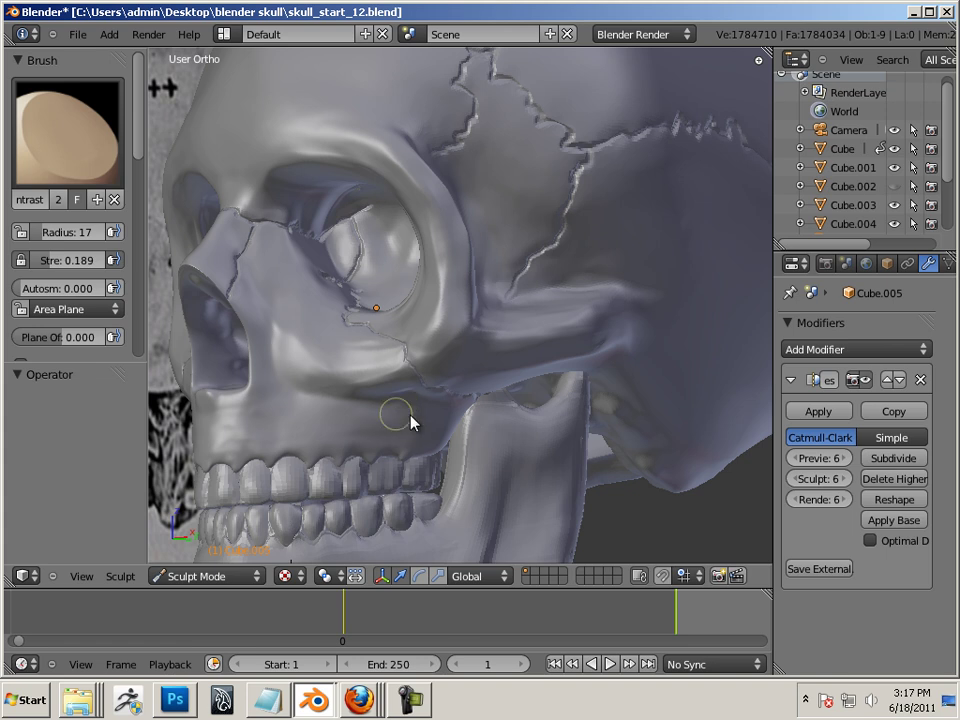
middle_click_drag(326, 435, 403, 360)
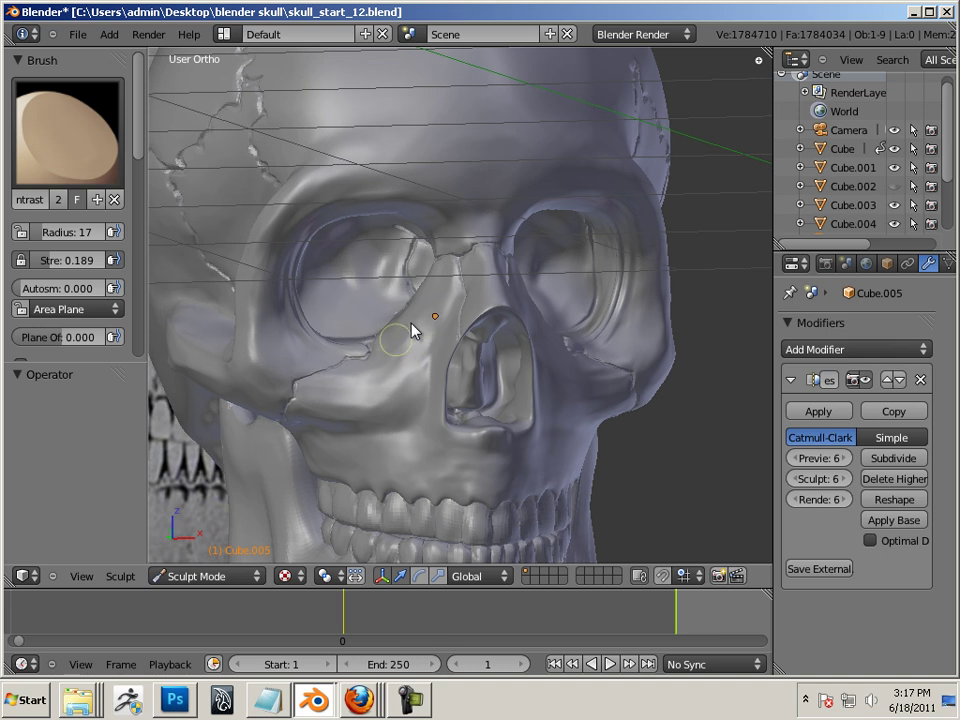
- Flatten the bone around the bridge of the nose and between the eye sockets at the reduced brush strength
mouse_move(432, 421)
middle_mouse_down()
mouse_move(330, 422)
mouse_move(397, 410)
mouse_move(414, 421)
middle_mouse_up()
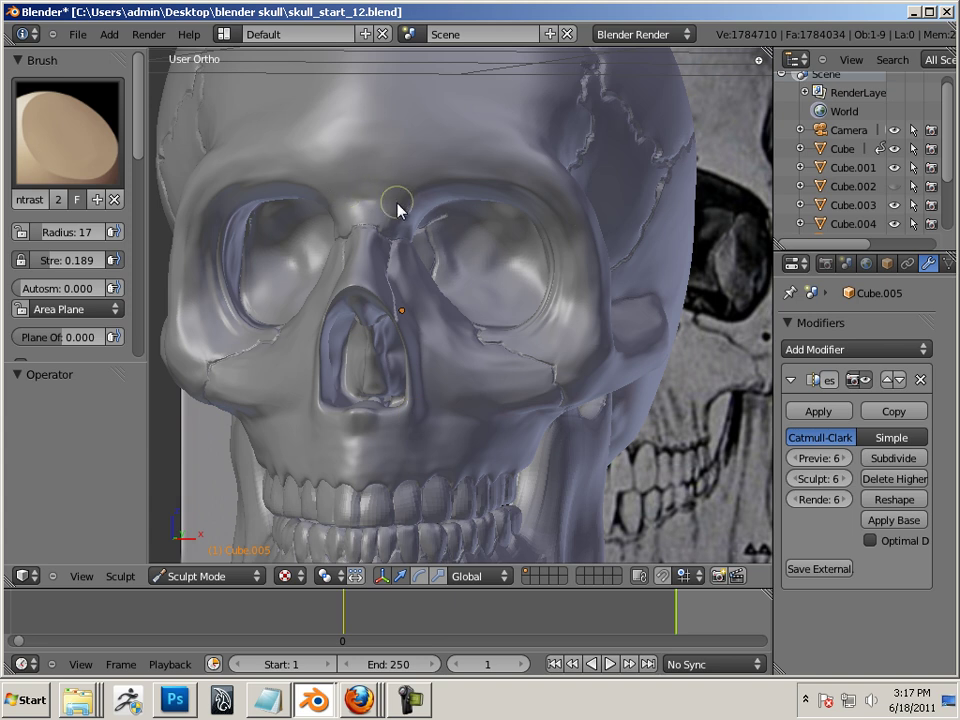
middle_click_drag(350, 326, 274, 268)
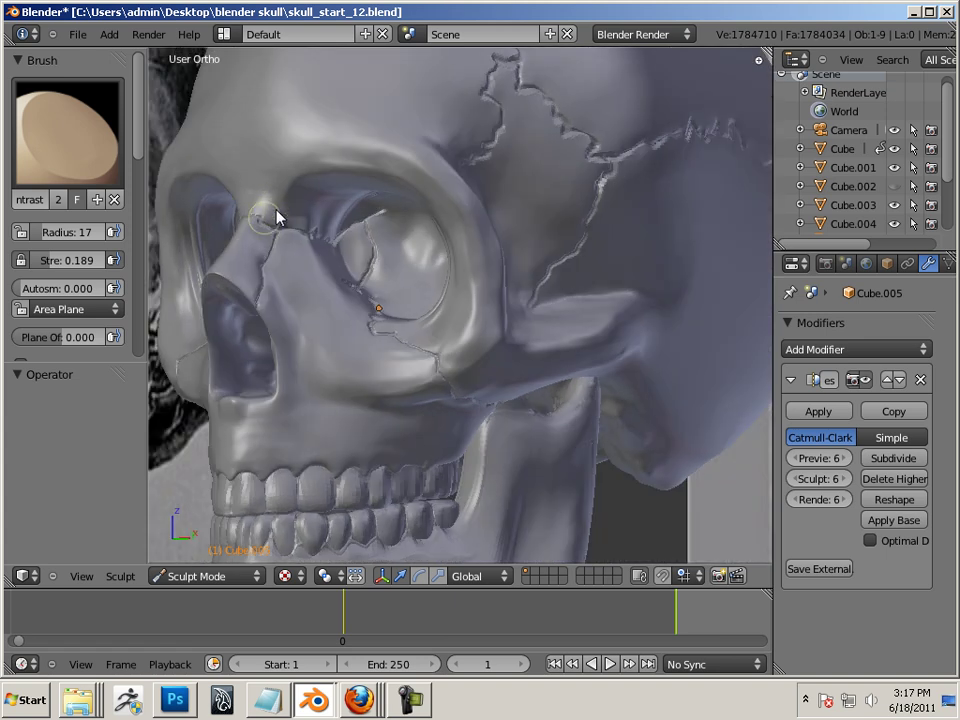
middle_click_drag(215, 292, 450, 308)
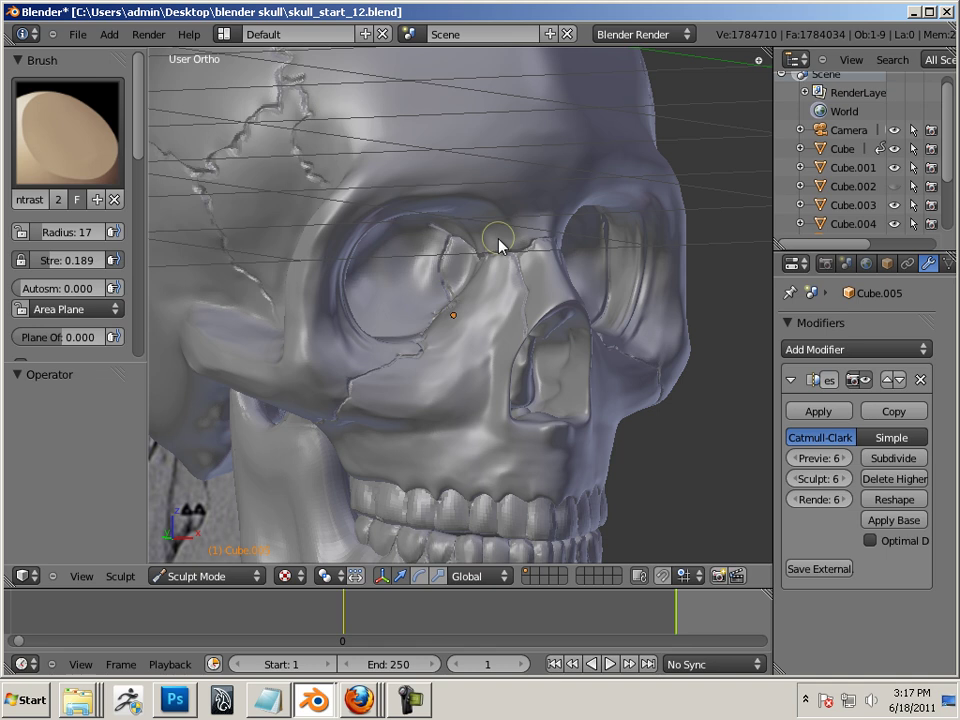
middle_click_drag(503, 337, 437, 326)
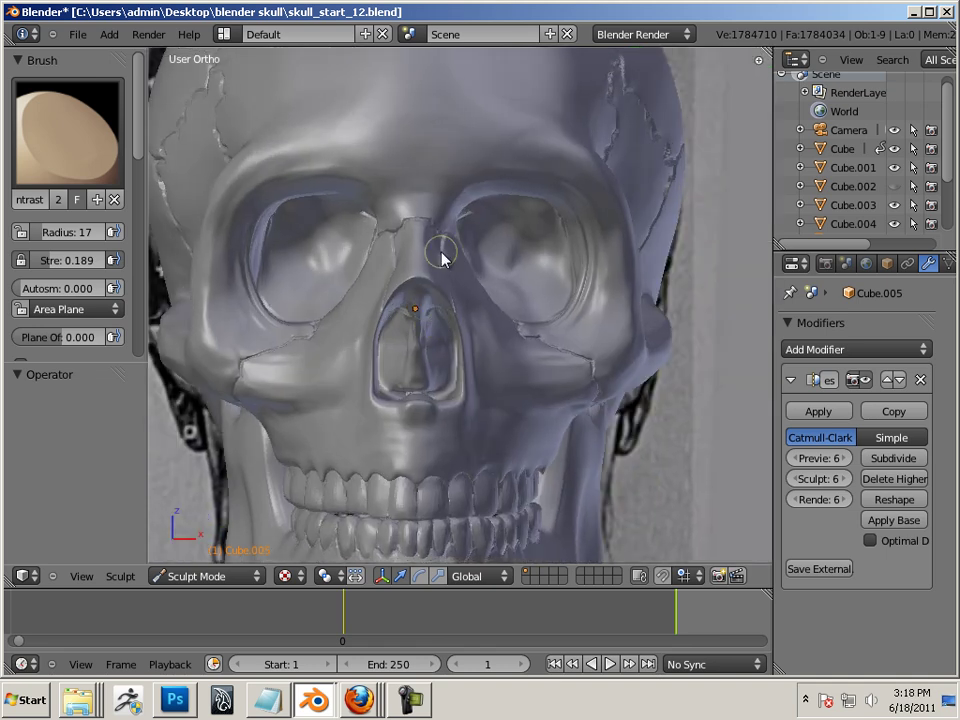
scroll(444, 257, "down", 5)
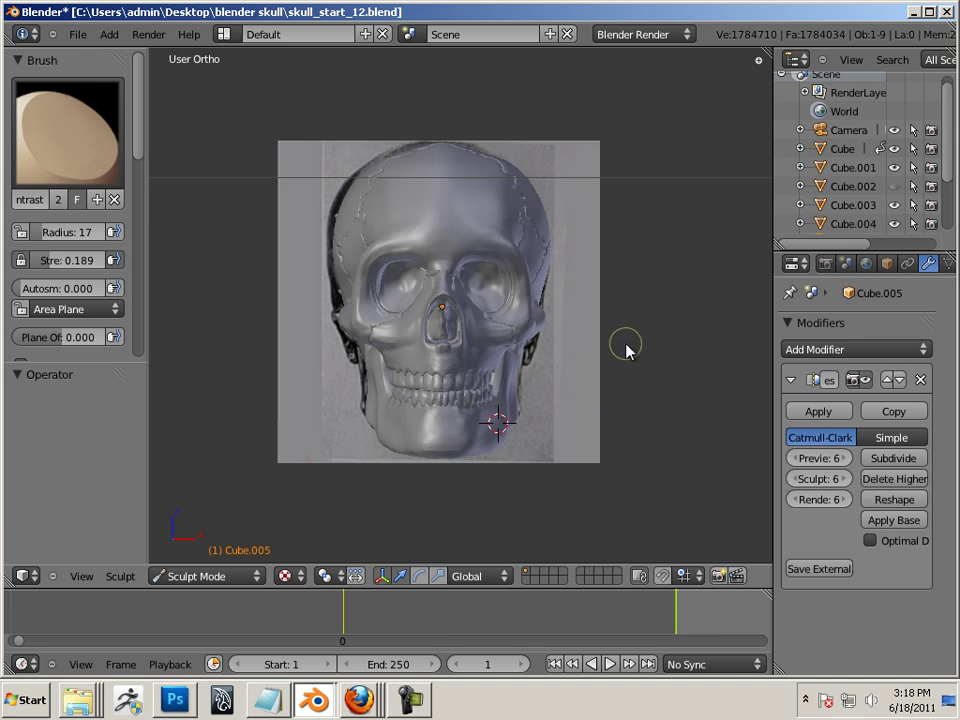
mouse_move(626, 349)
middle_mouse_down()
mouse_move(493, 349)
mouse_move(542, 354)
mouse_move(514, 354)
mouse_move(492, 345)
mouse_move(489, 321)
mouse_move(448, 315)
mouse_move(403, 240)
mouse_move(448, 167)
mouse_move(481, 186)
mouse_move(510, 171)
mouse_move(508, 135)
mouse_move(603, 290)
mouse_move(686, 364)
mouse_move(729, 358)
mouse_move(617, 350)
middle_mouse_up()
scroll(536, 373, "up", 2)
scroll(538, 371, "up", 1)
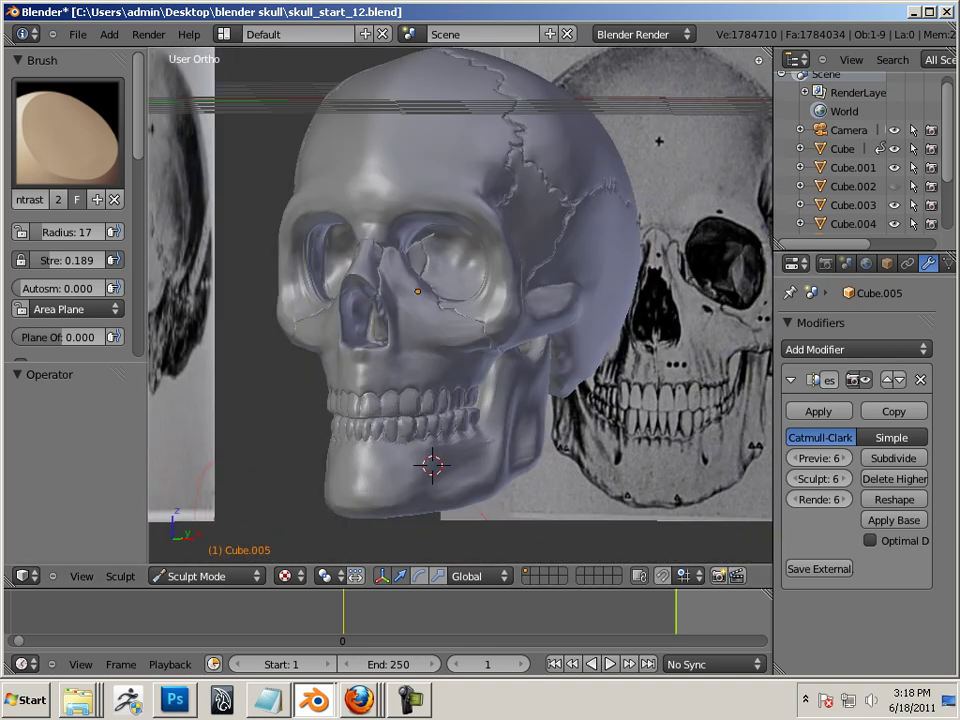